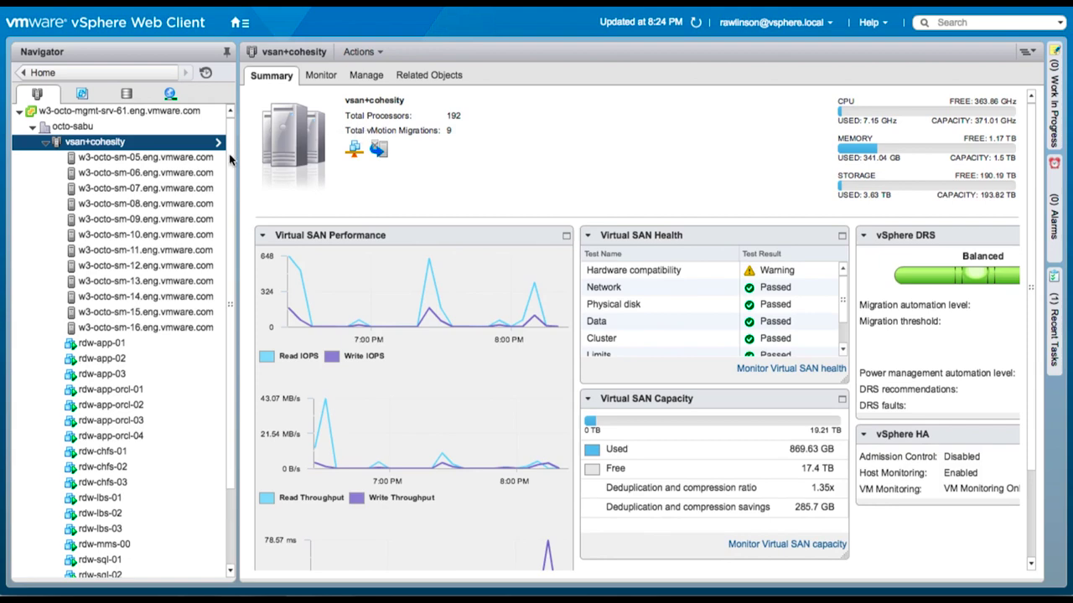
Step: Review the rdw virtual machines in the Navigator, from rdw-app-01 down to rdw-lbs-02
scroll(230, 159, "down", 3)
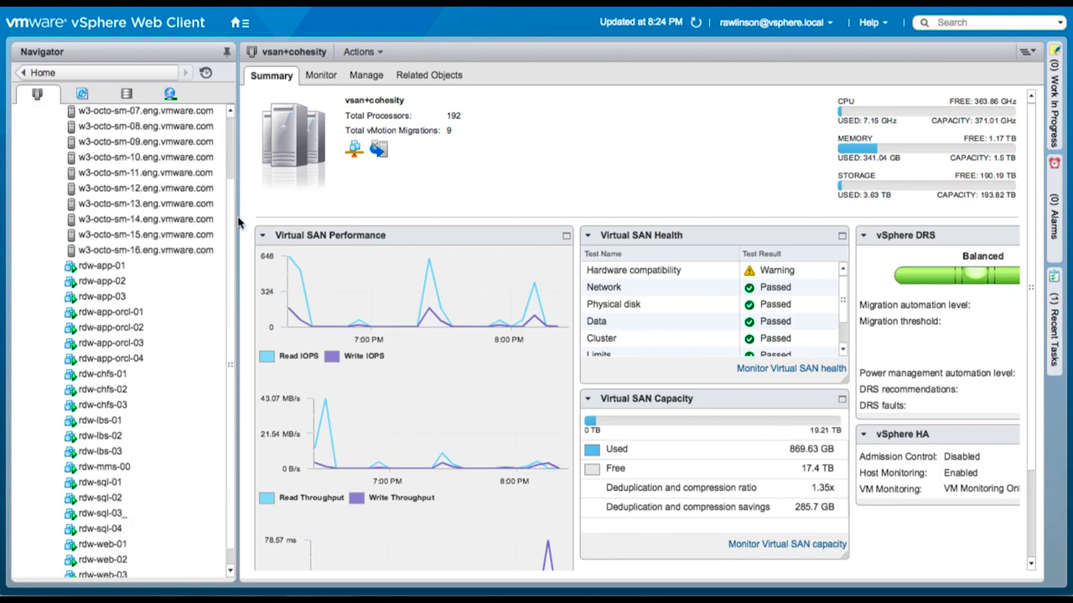
left_click(161, 251)
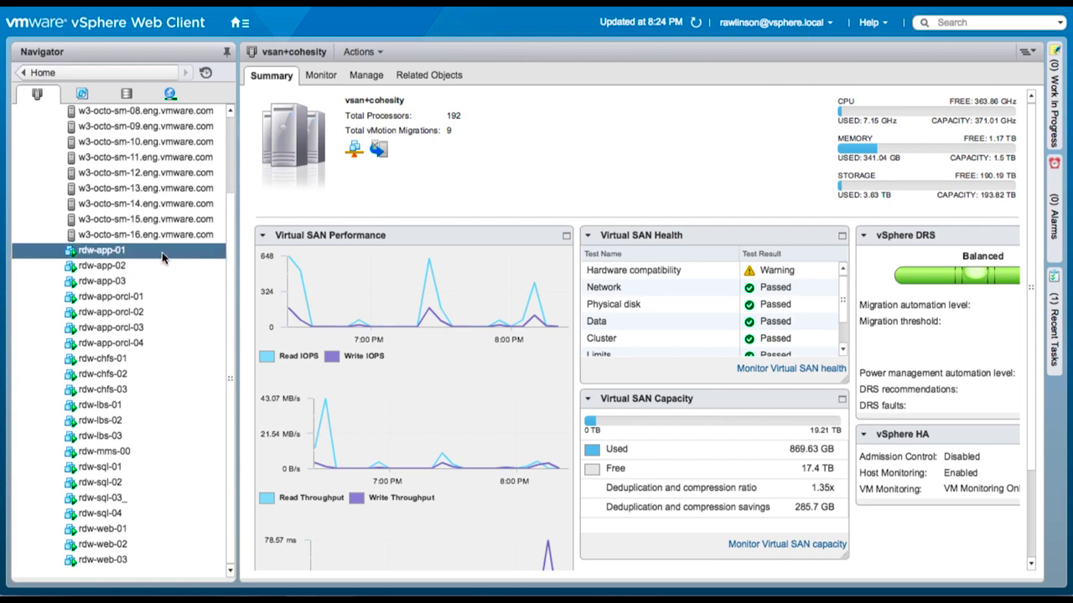
left_click_drag(162, 253, 161, 569)
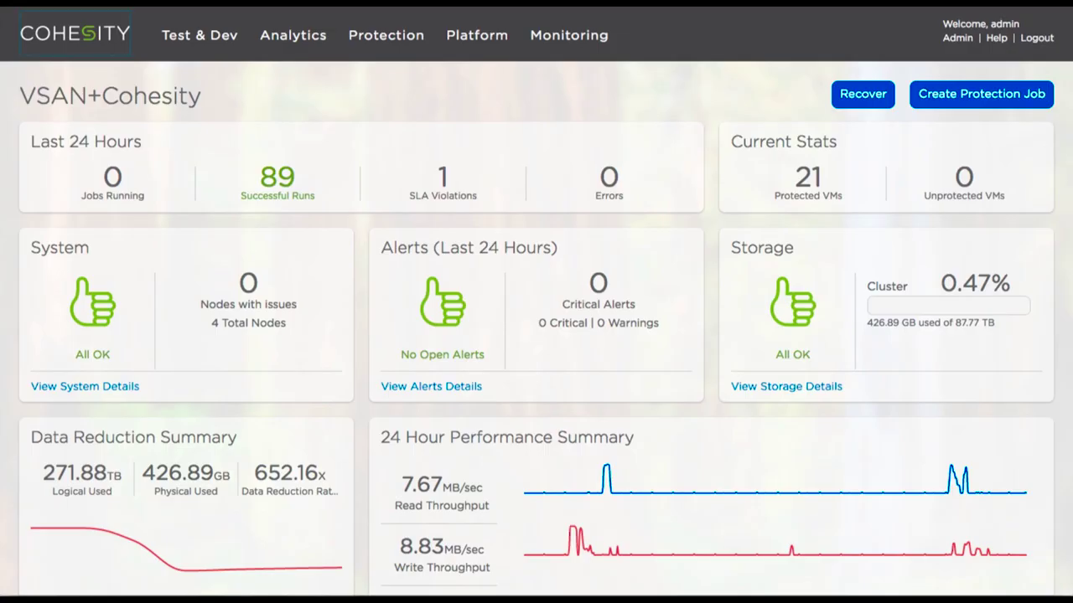
Step: Start a new VM recovery and search for the 'BCA - RDW' protection job
left_click(861, 95)
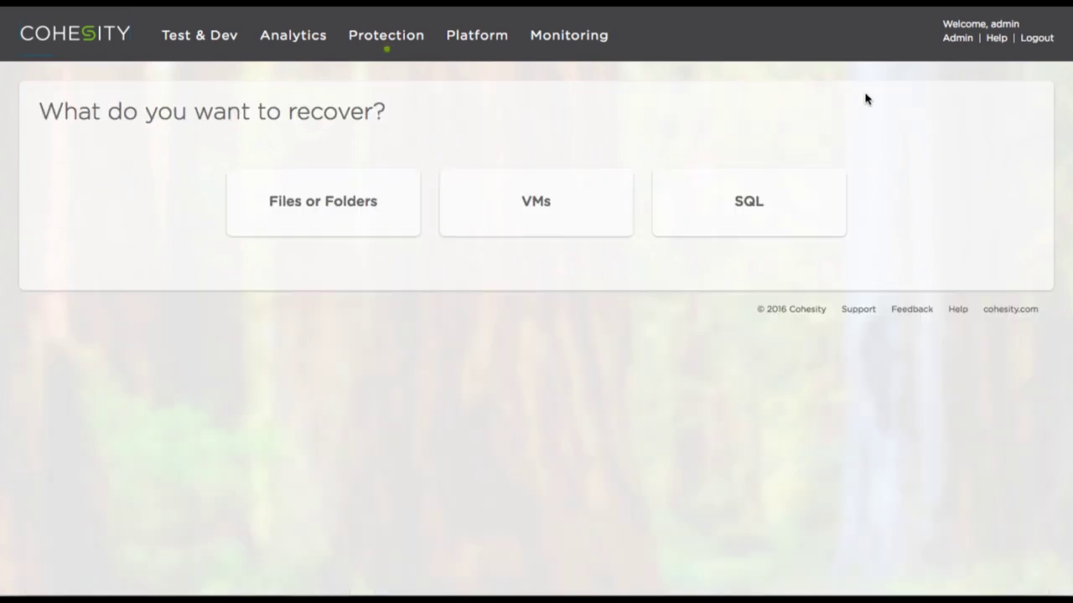
left_click(598, 197)
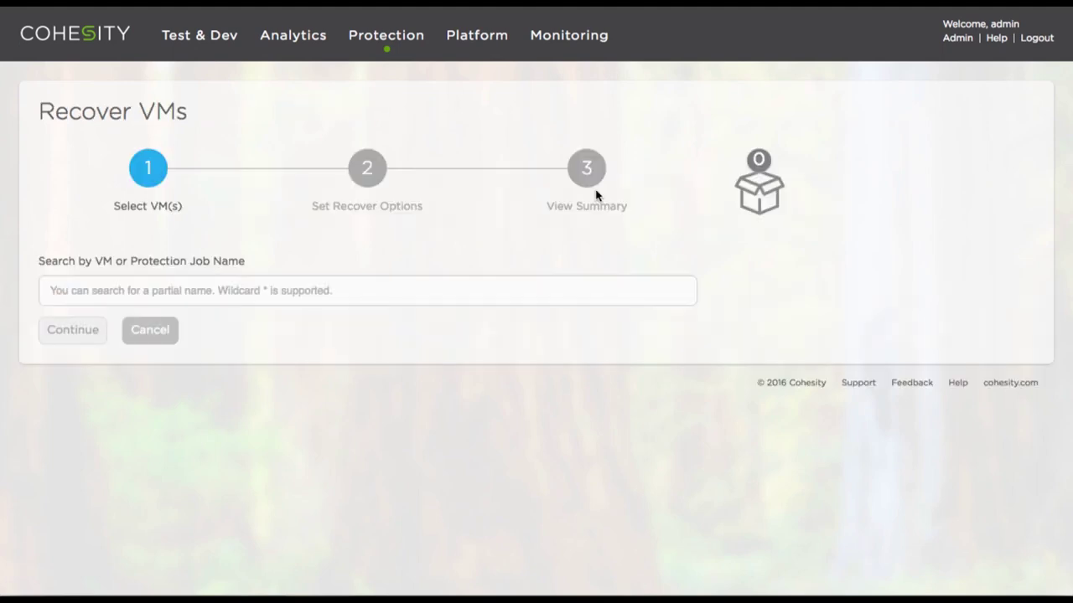
left_click(382, 290)
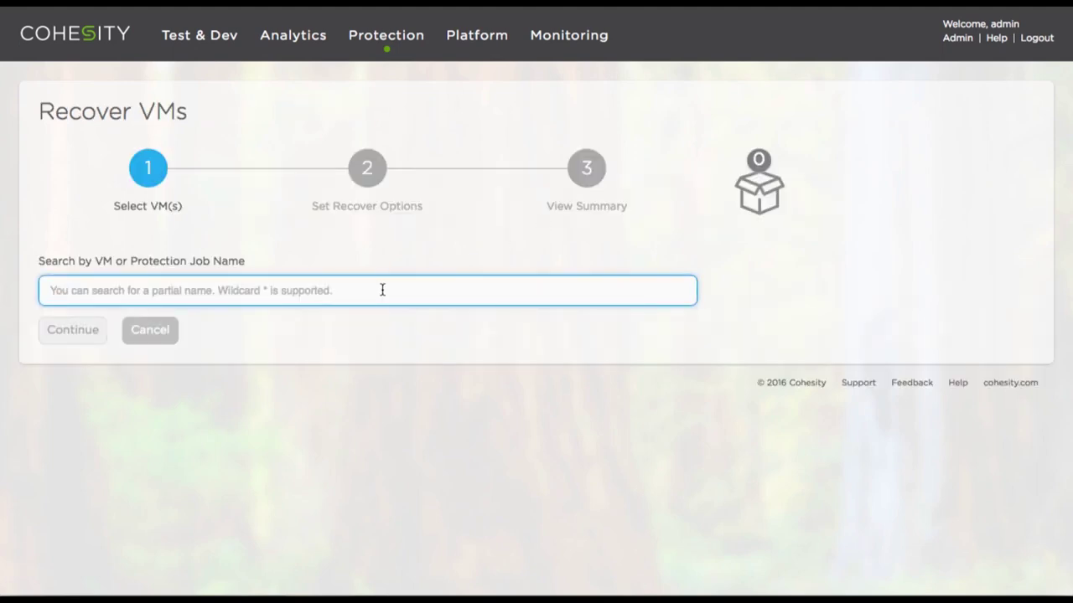
type("BCA - RDW")
key("Return")
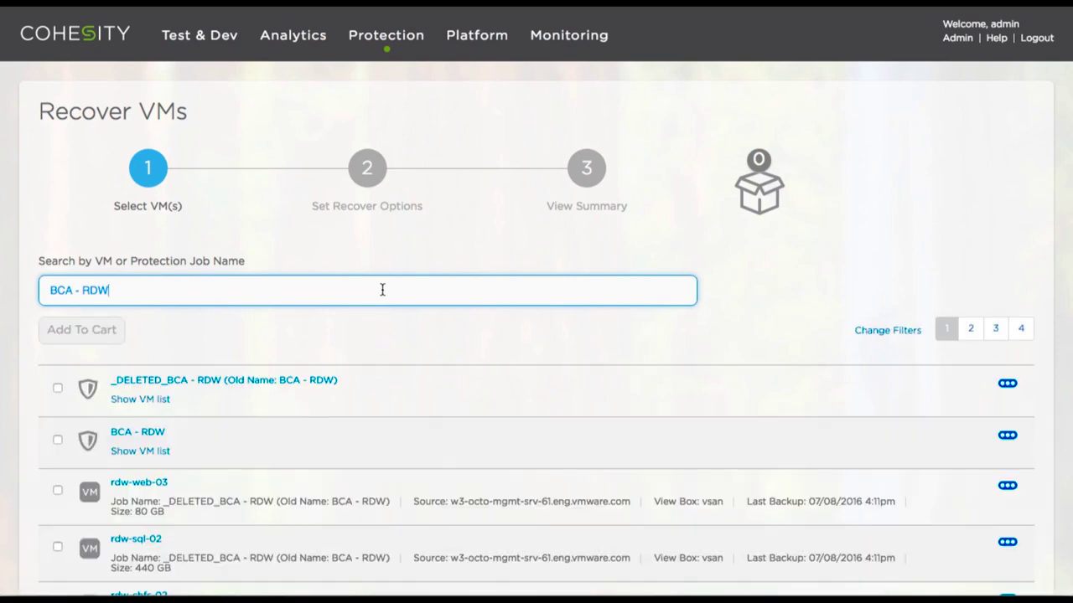
Step: Show the BCA - RDW VM list, select the job and add it to the recovery cart
left_click(147, 451)
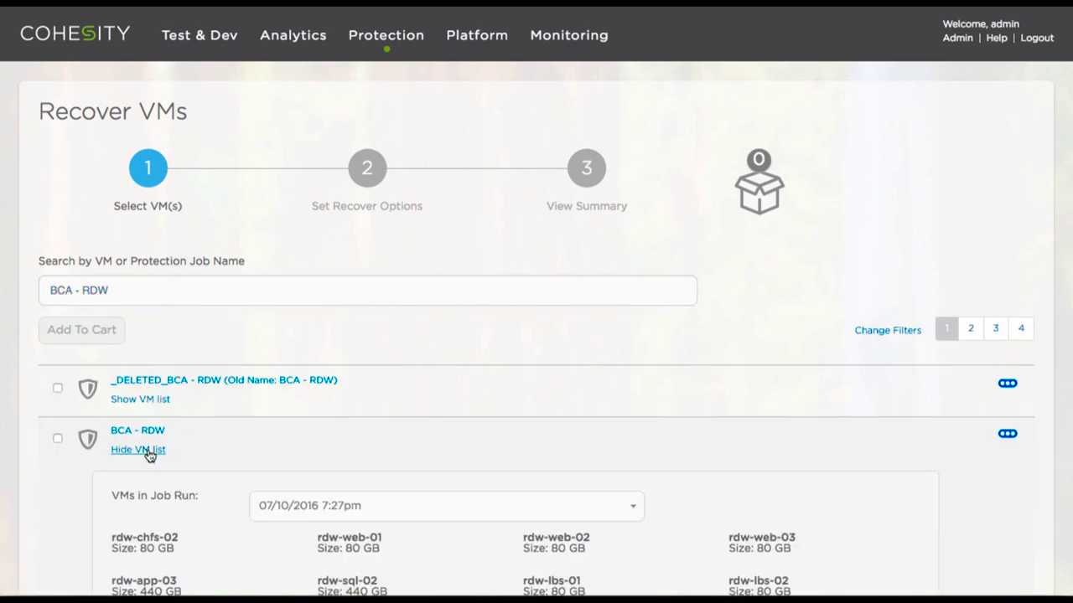
scroll(149, 455, "down", 3)
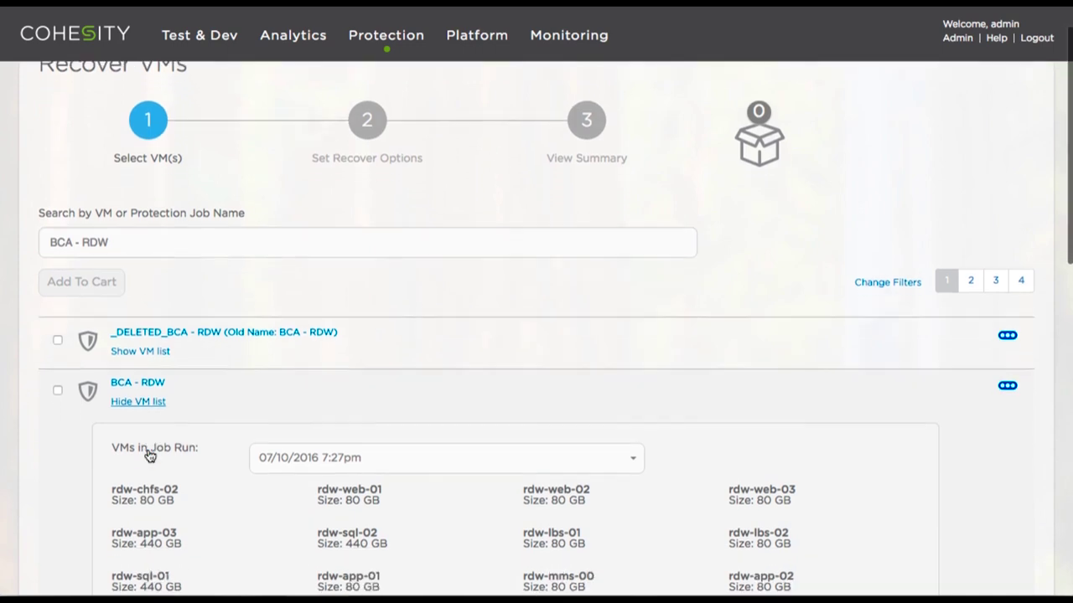
scroll(149, 455, "down", 4)
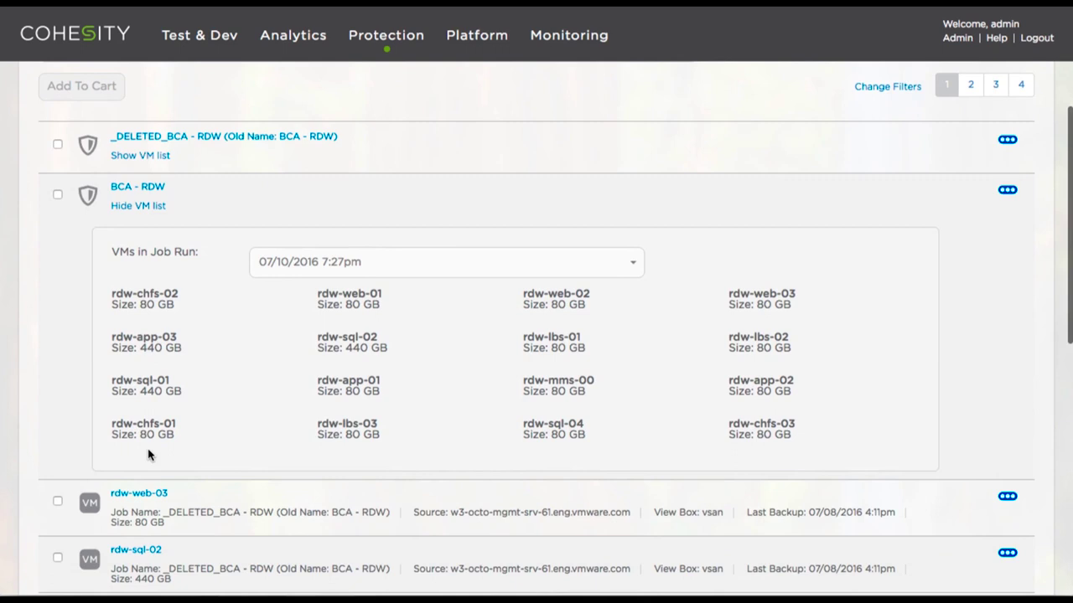
scroll(149, 455, "down", 1)
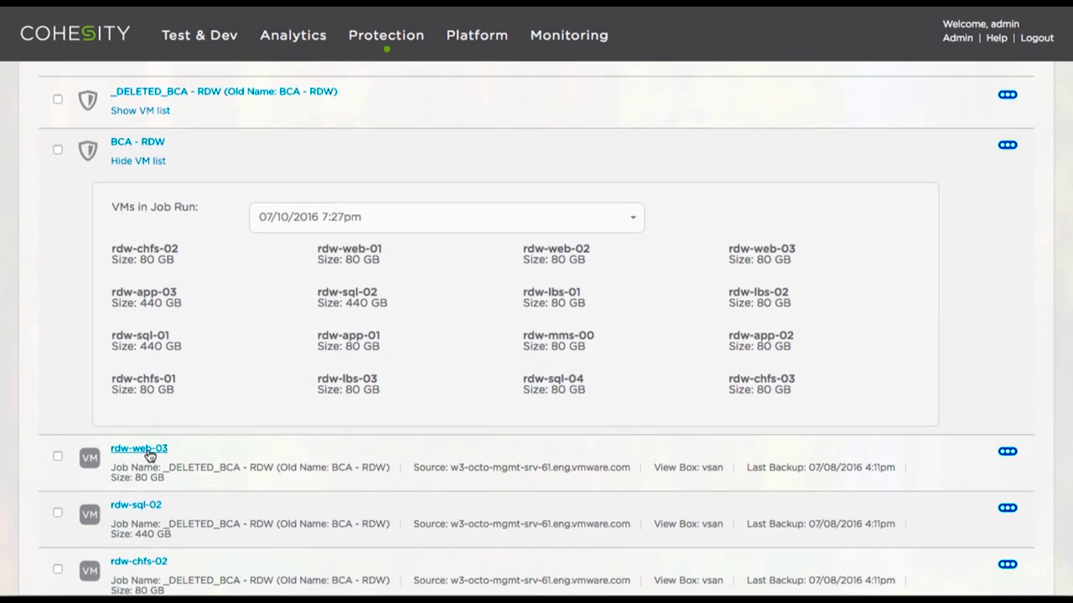
left_click(58, 151)
scroll(57, 148, "up", 4)
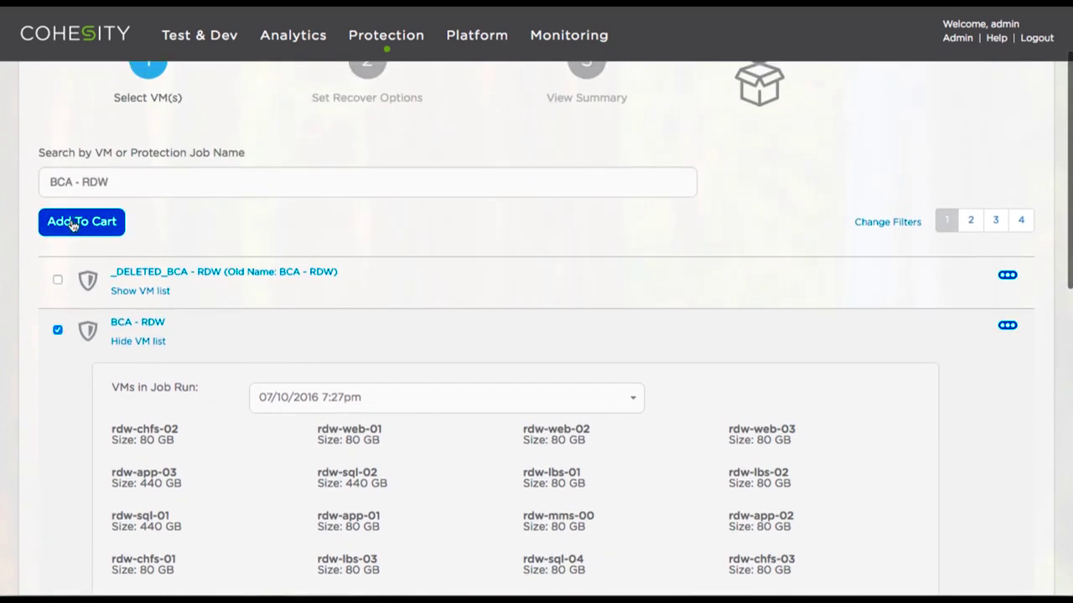
left_click(73, 223)
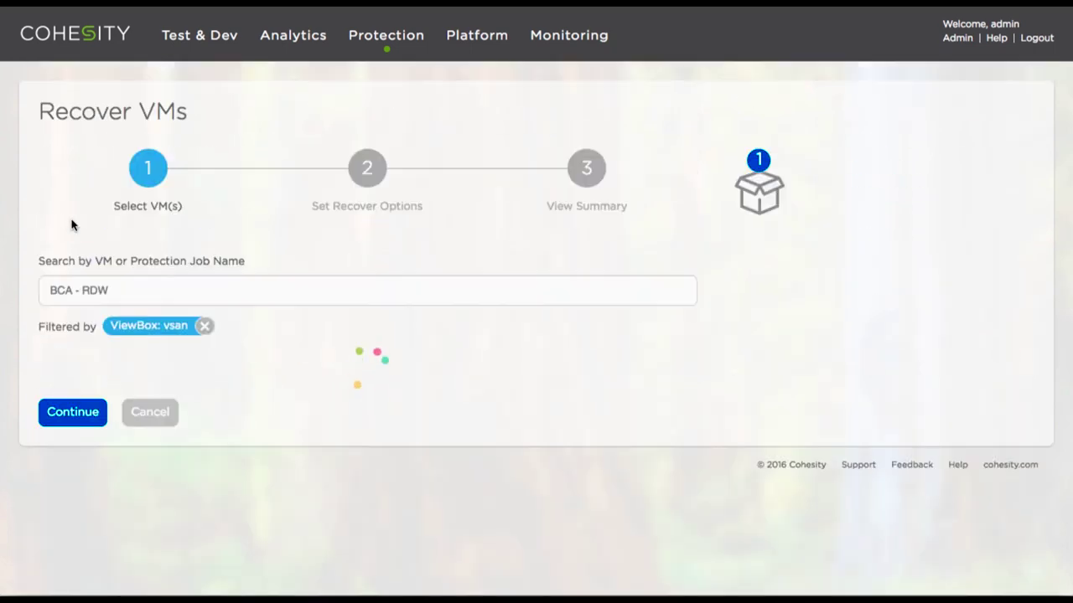
Step: In the detailed recovery options, enable renaming of recovered VMs with the prefix 'July-'
scroll(72, 223, "down", 10)
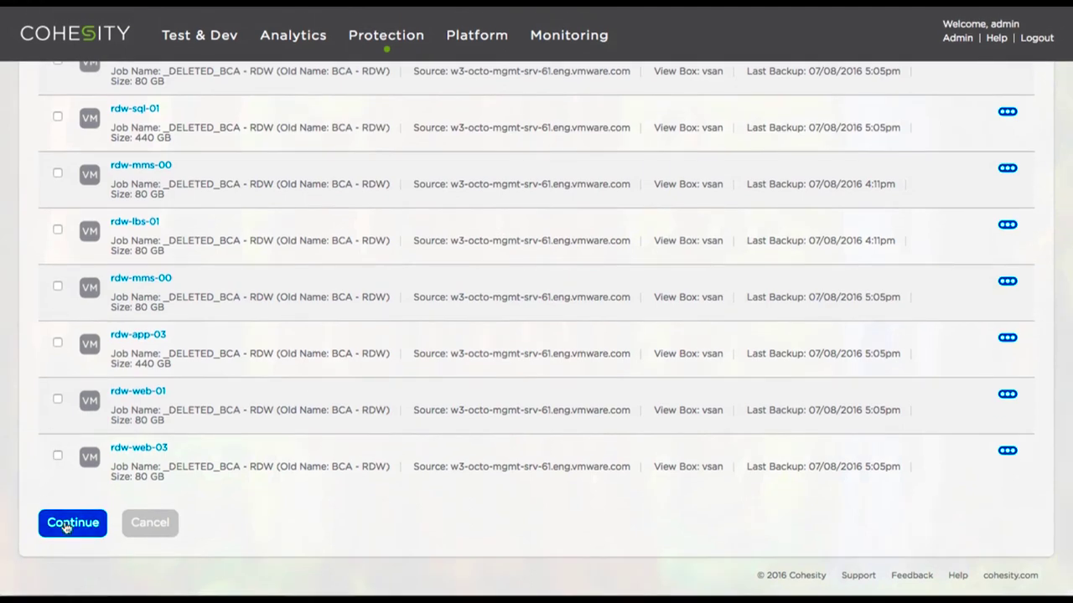
left_click(67, 524)
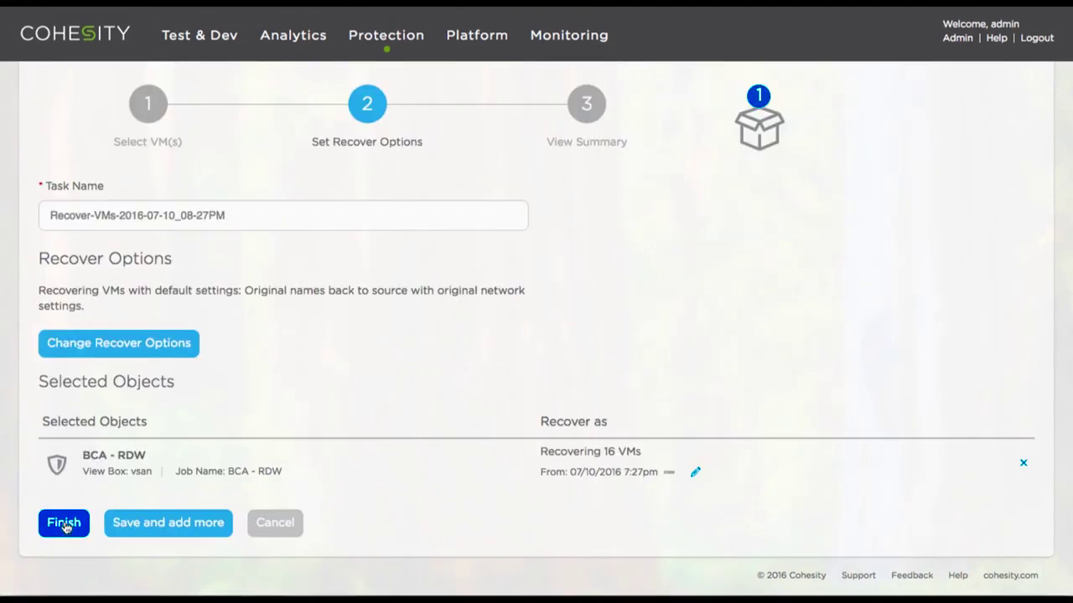
left_click(164, 347)
scroll(163, 347, "down", 3)
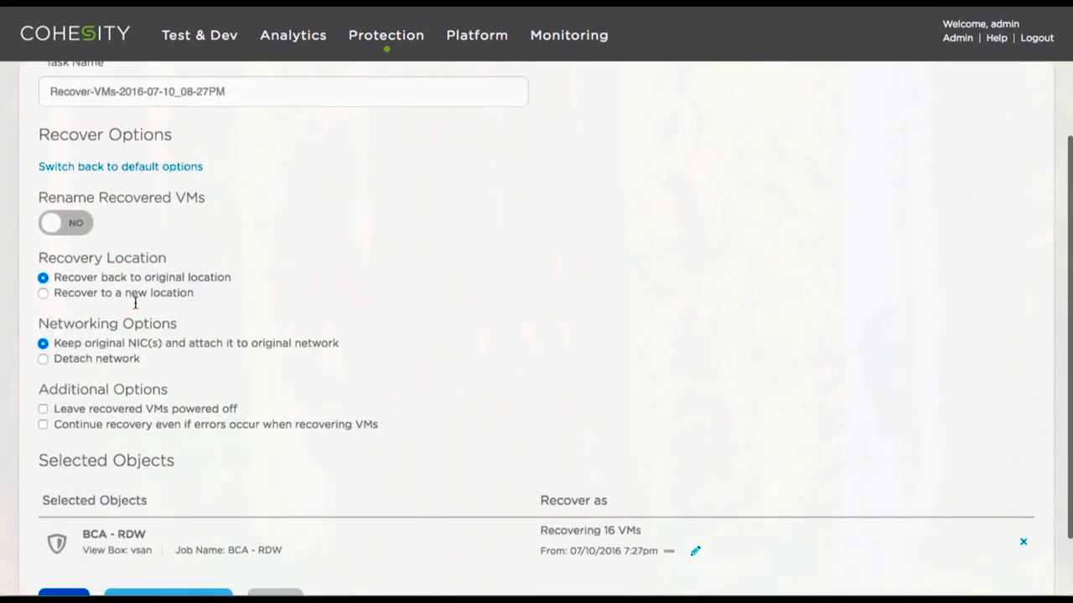
left_click(65, 224)
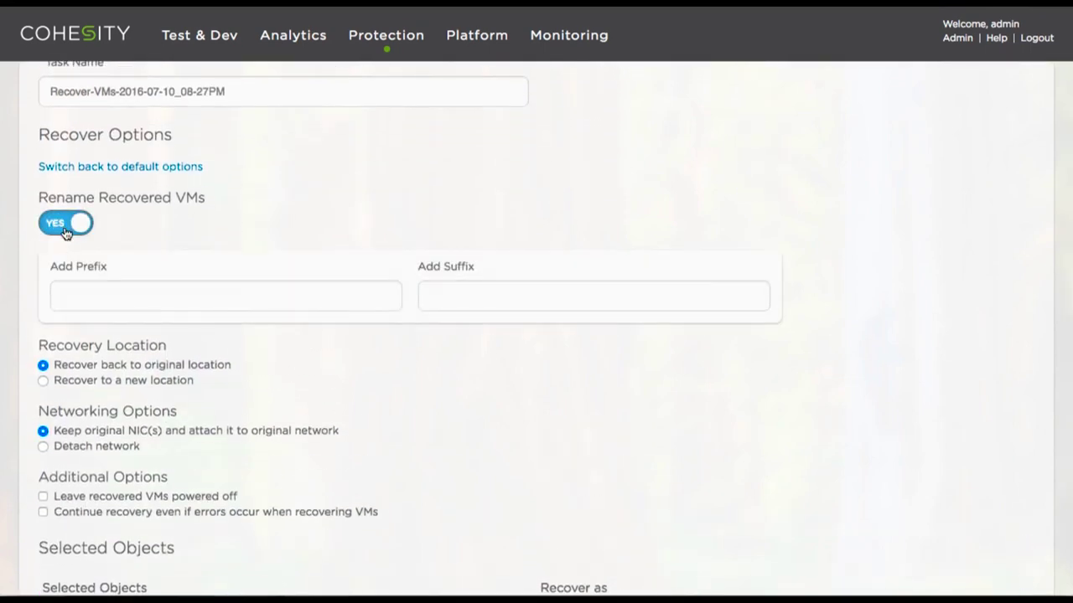
left_click(76, 292)
type("July")
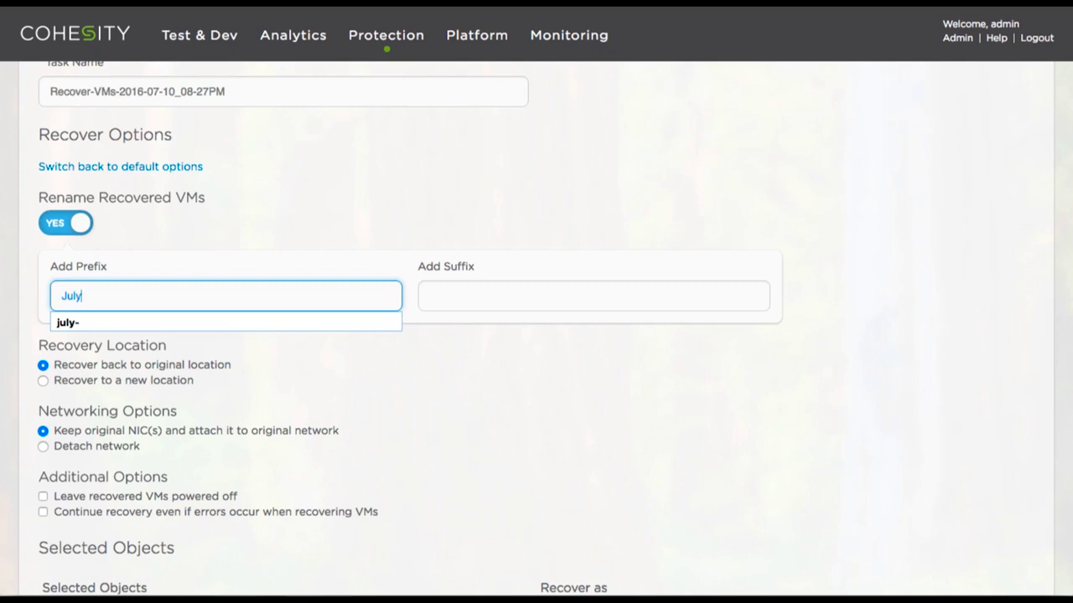
type("-")
left_click(345, 357)
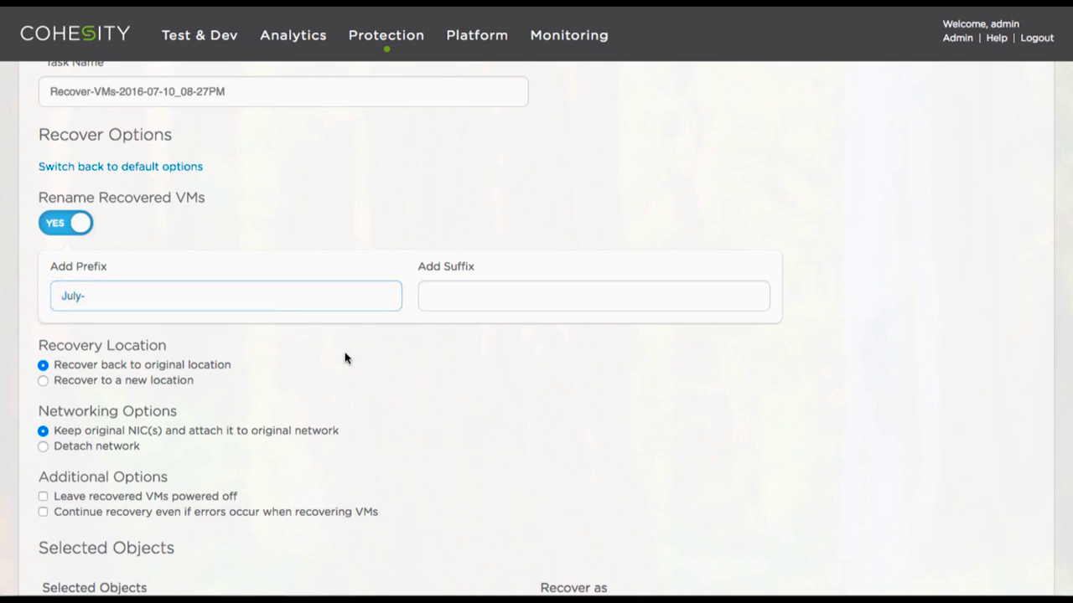
Step: Add the '-12' suffix to recovered VM names and set networking to detach the network
left_click(439, 293)
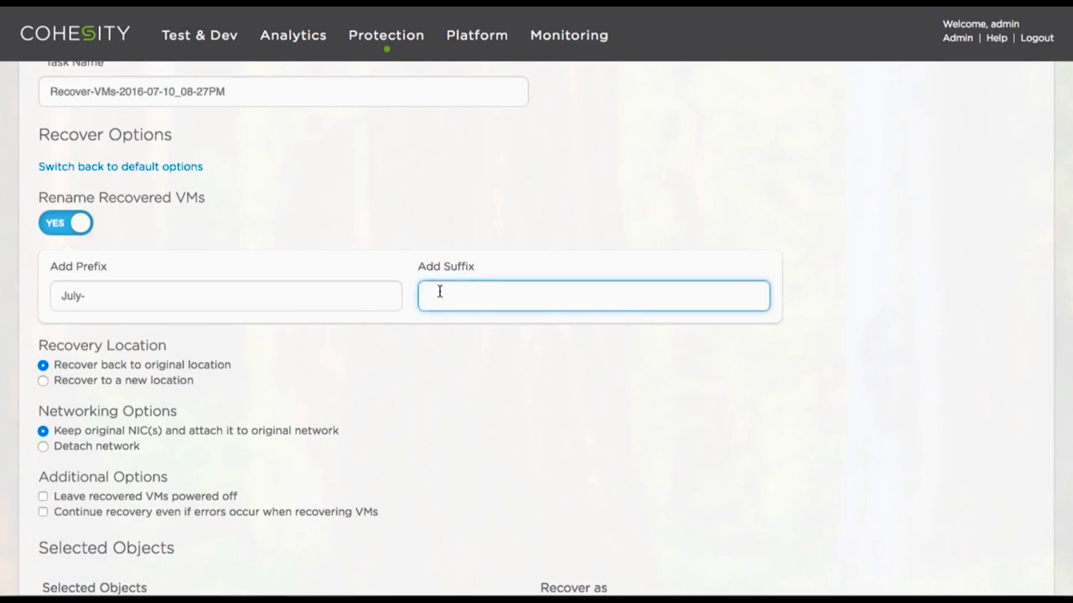
type("-12")
left_click(501, 347)
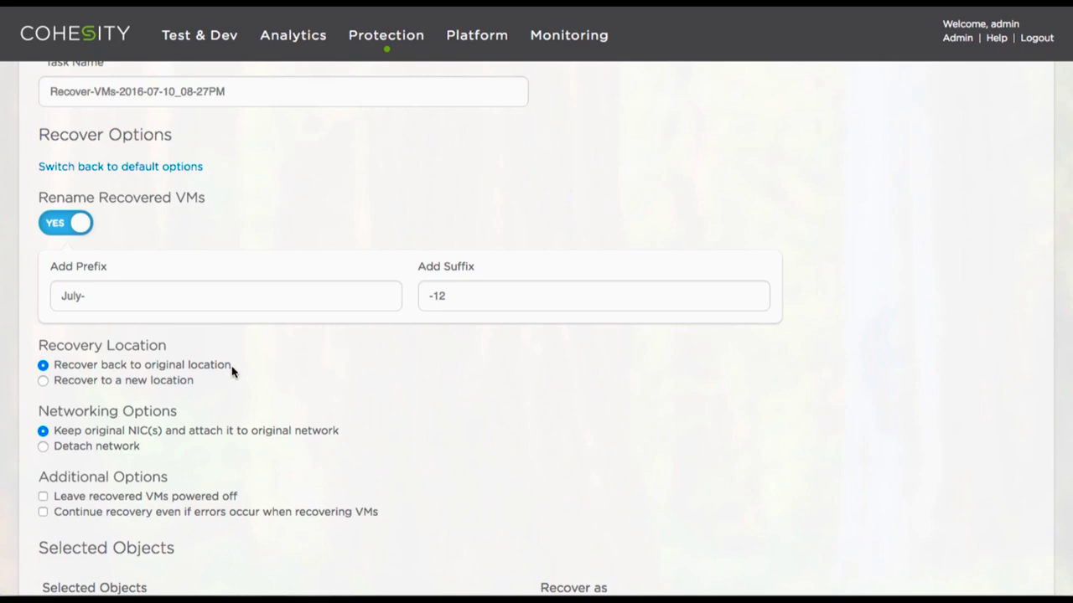
left_click(43, 448)
scroll(44, 449, "down", 4)
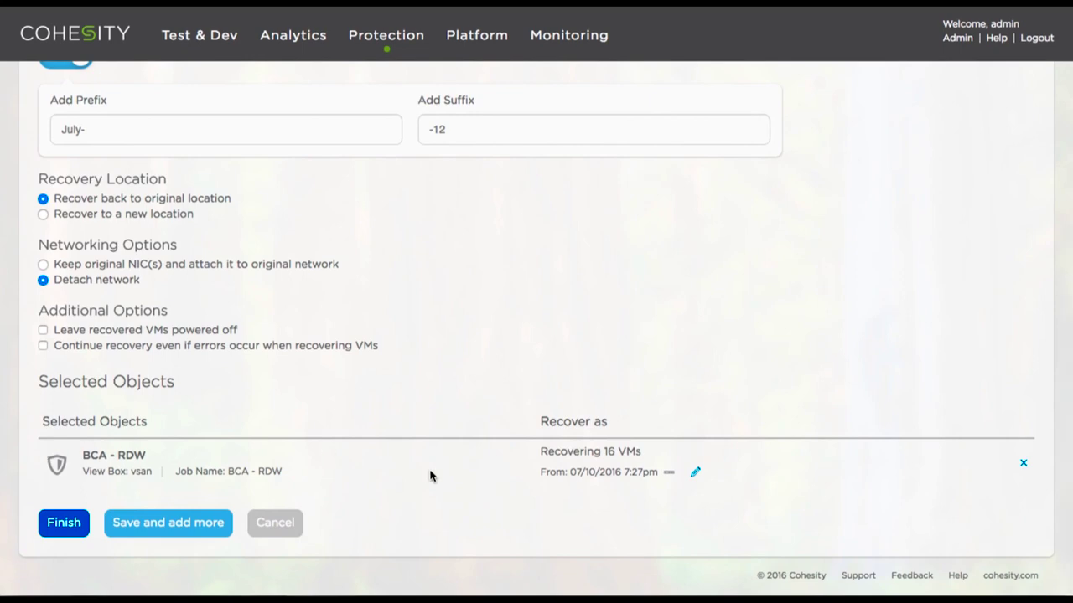
Step: Keep the 07/10/2016 7:27pm recover point for BCA - RDW and save it
left_click(695, 476)
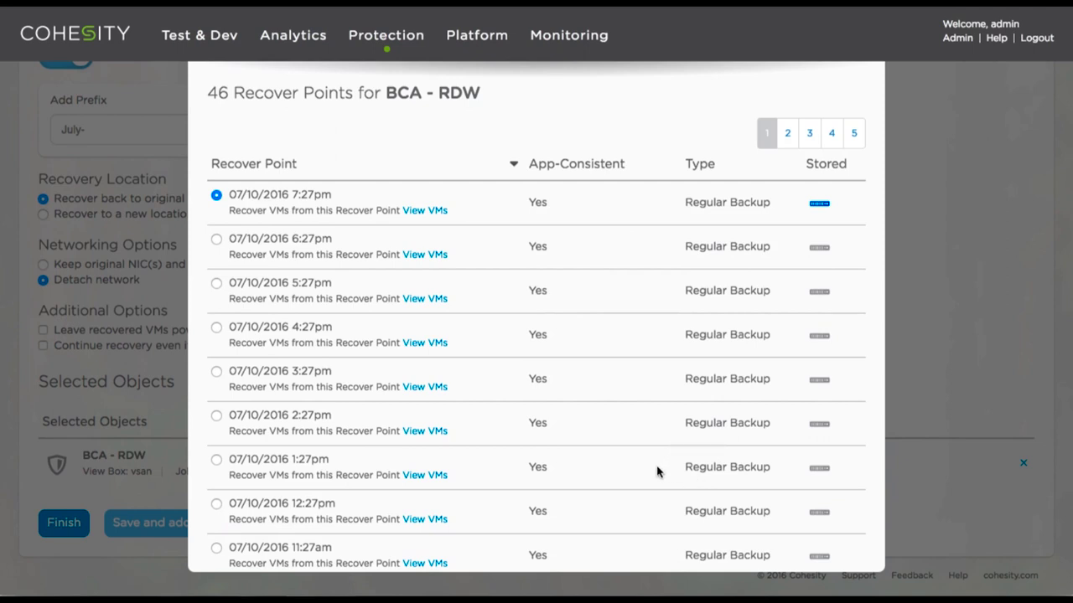
scroll(657, 472, "down", 3)
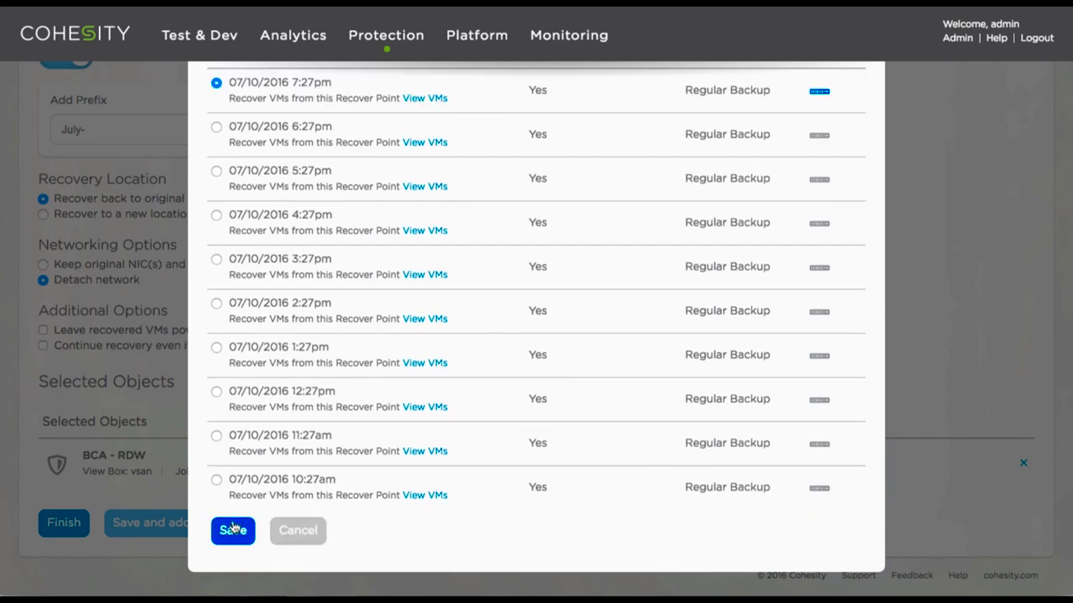
left_click(231, 531)
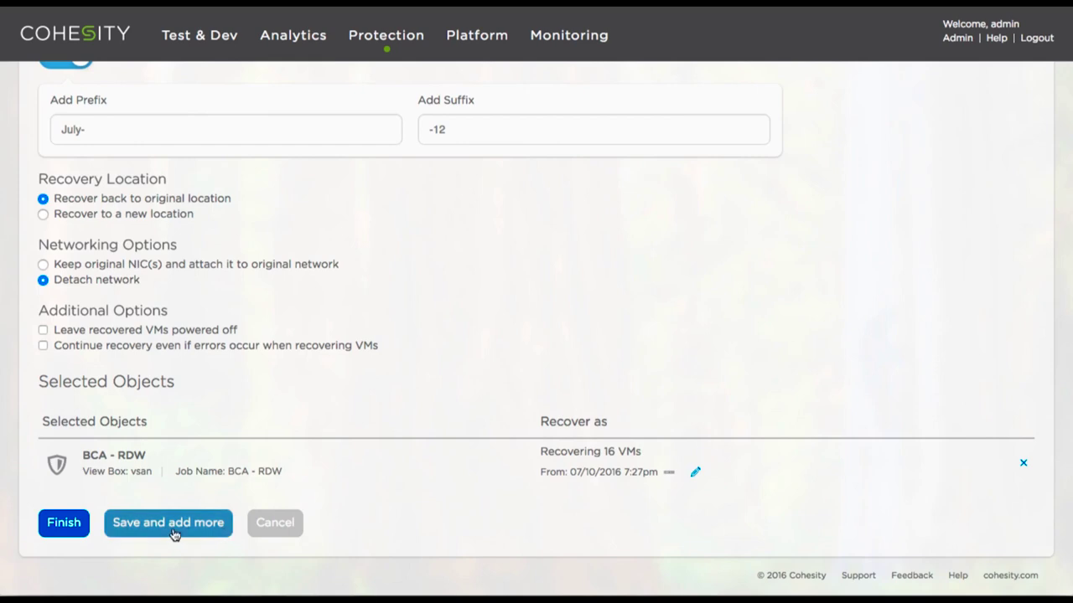
Step: Finish the wizard to start recovering the 16 VMs, then review the running task's object list
left_click(62, 533)
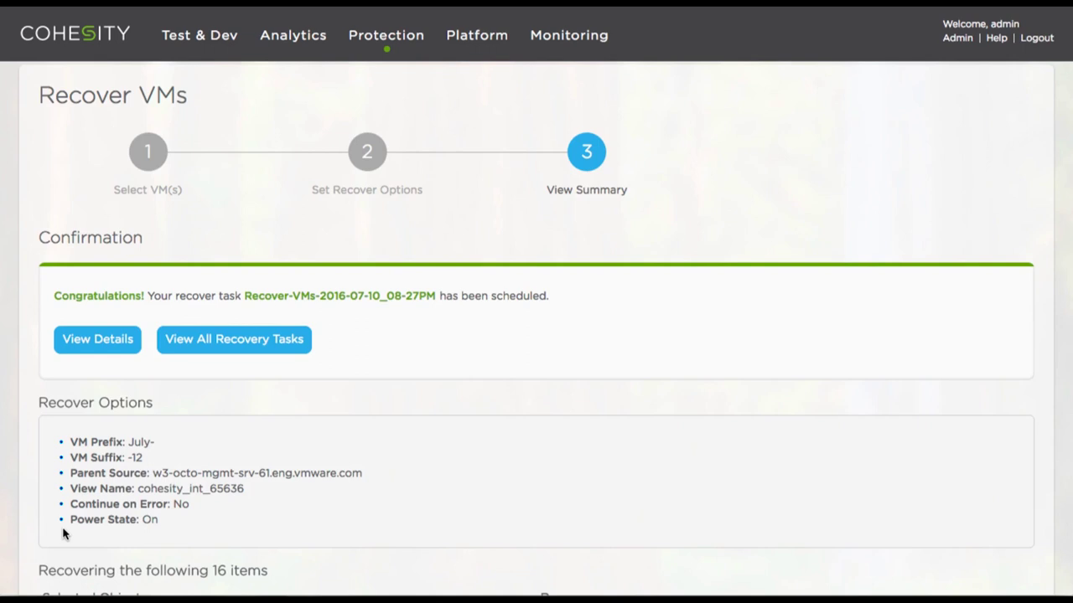
scroll(63, 533, "down", 3)
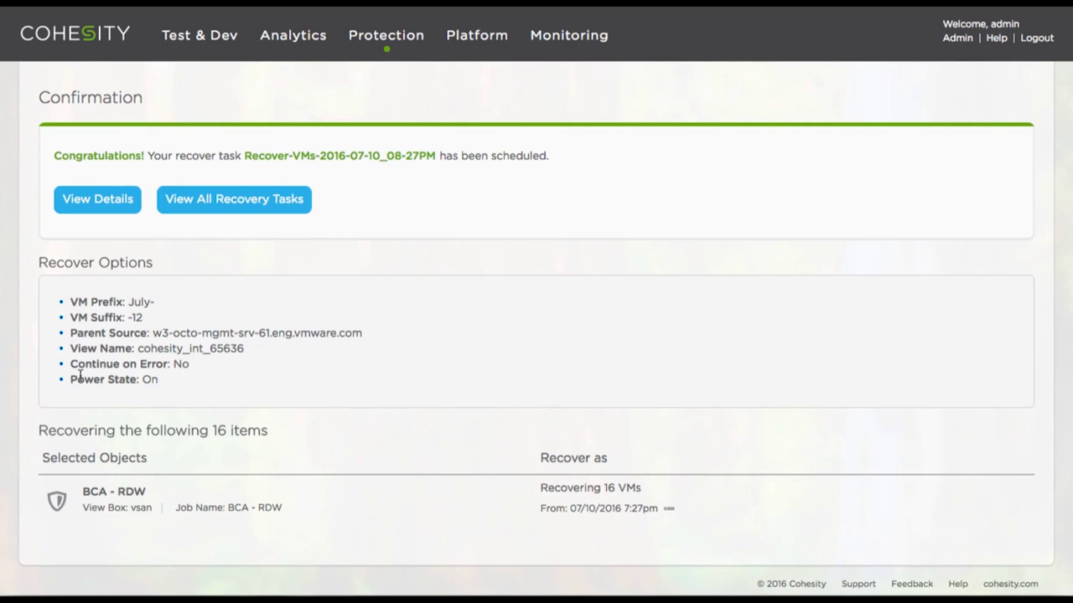
left_click(100, 205)
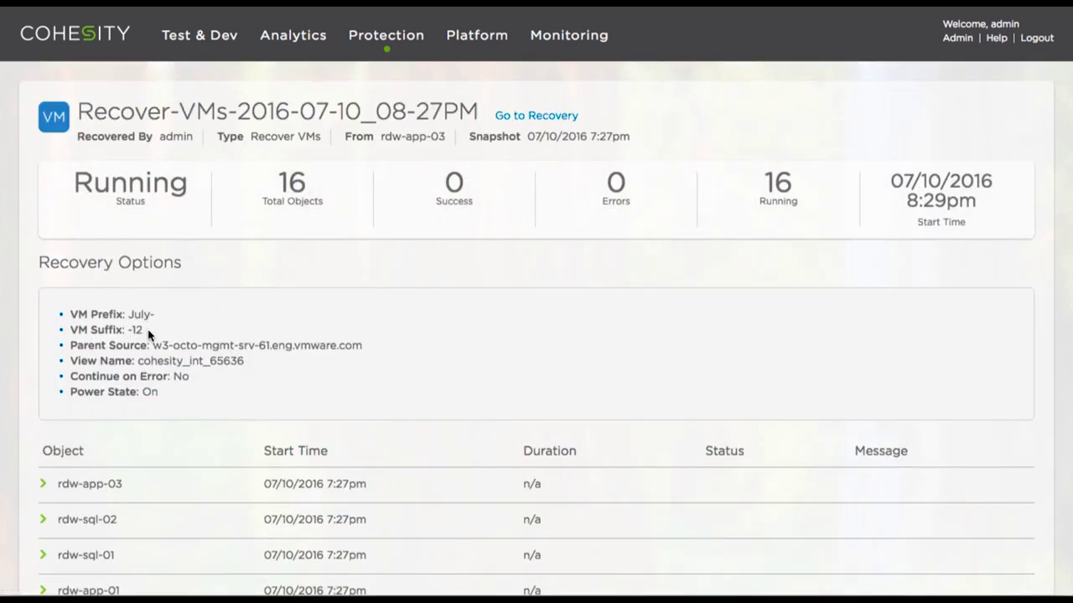
scroll(146, 335, "down", 2)
scroll(148, 335, "down", 5)
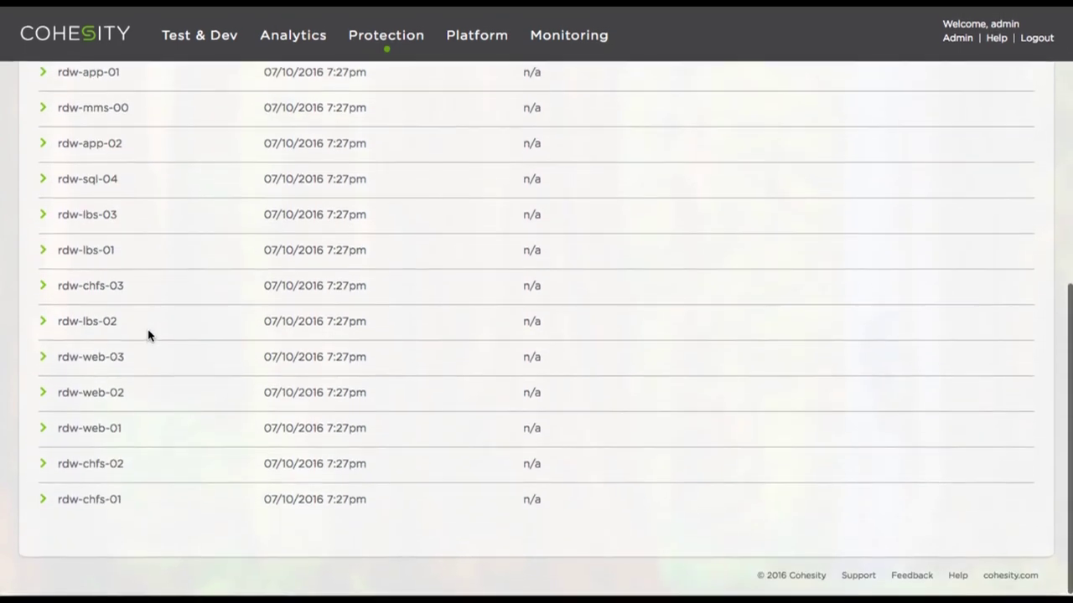
scroll(148, 335, "up", 4)
scroll(148, 335, "up", 3)
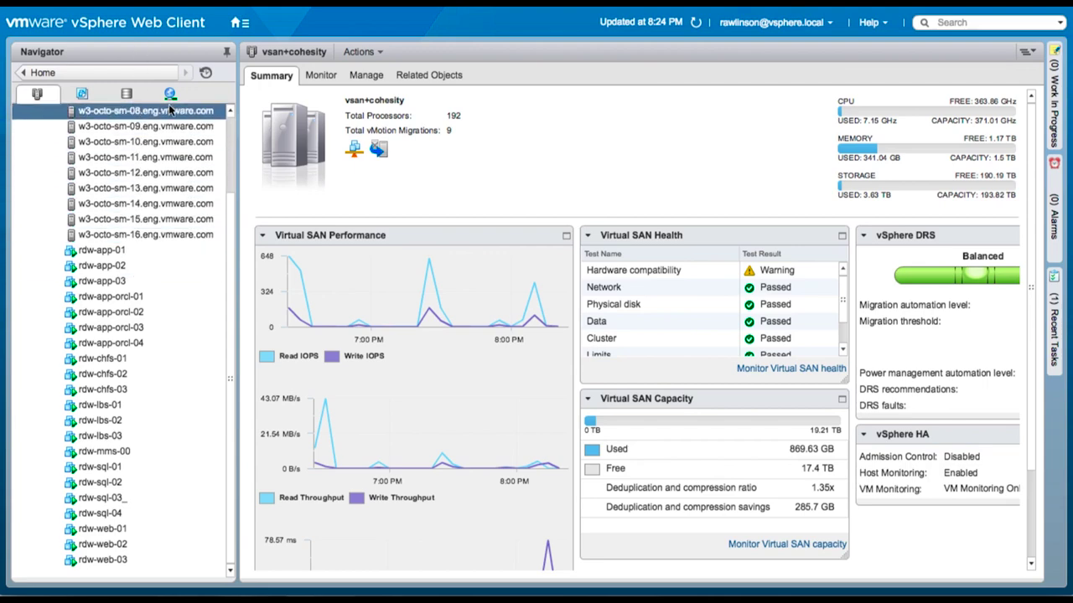
Step: Refresh the vSphere inventory and select the restored July-rdw-app-01-12 VM
left_click(698, 23)
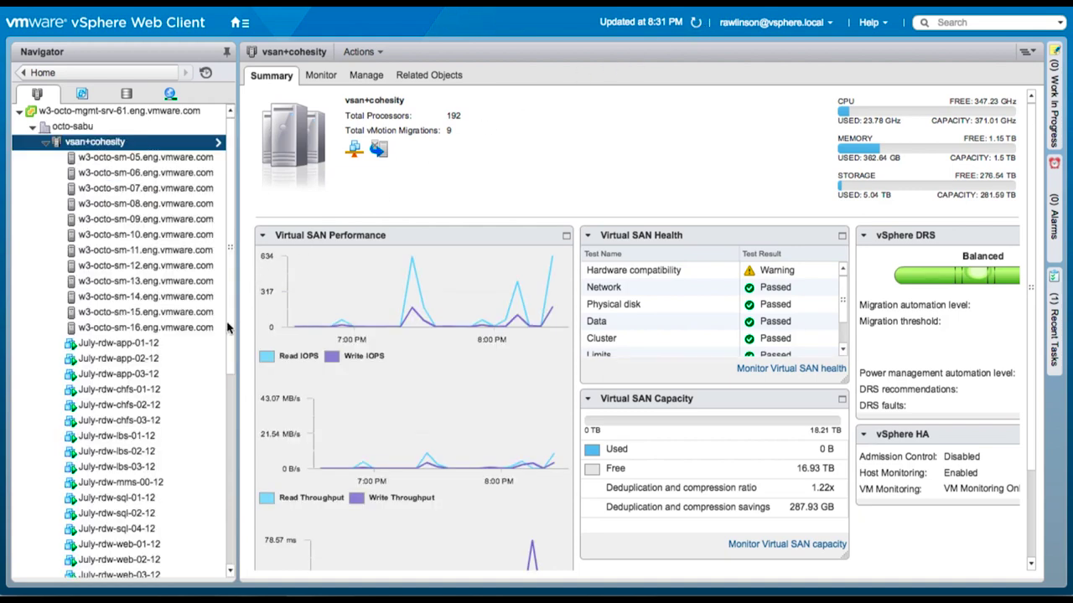
scroll(228, 329, "down", 3)
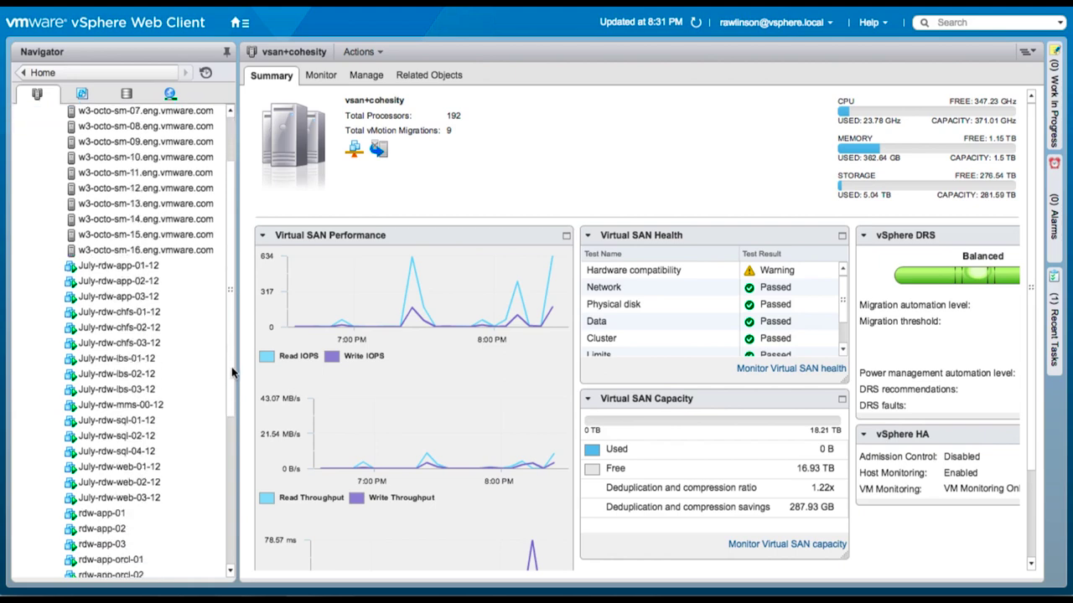
left_click(182, 268)
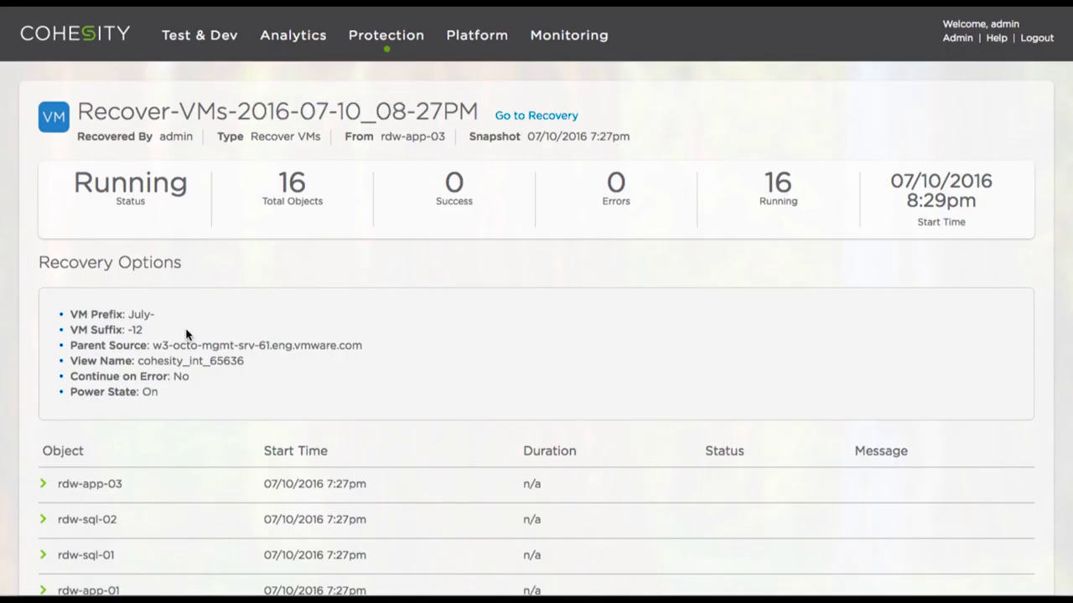
Step: Check rdw-app-03's recovery steps, return to recoveries, and show vsan+cohesity's recent tasks in vSphere
left_click(44, 485)
scroll(45, 487, "down", 3)
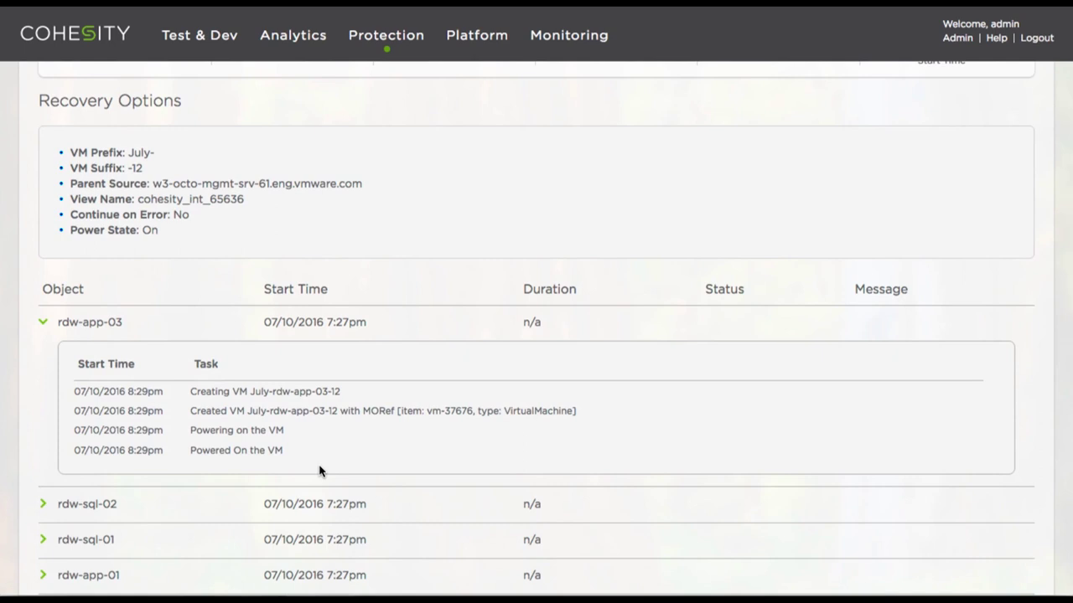
scroll(318, 470, "up", 3)
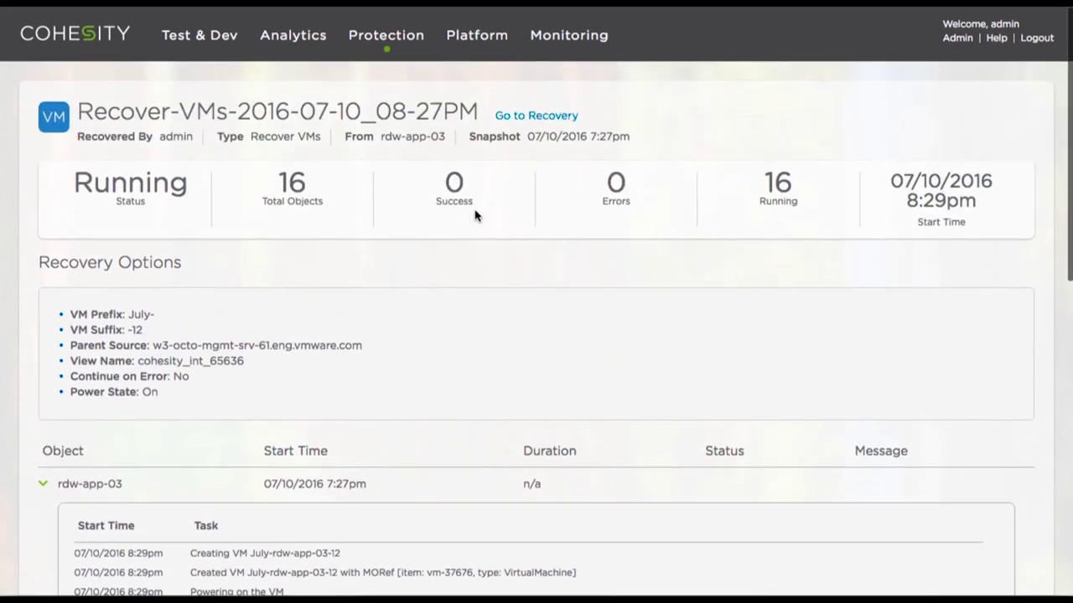
left_click(540, 117)
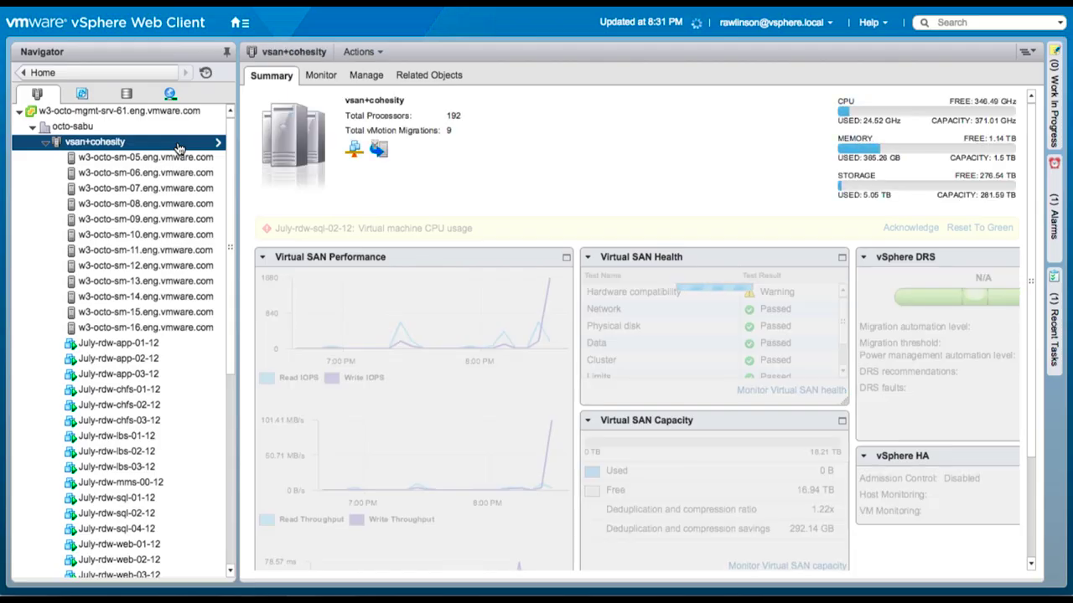
left_click(319, 79)
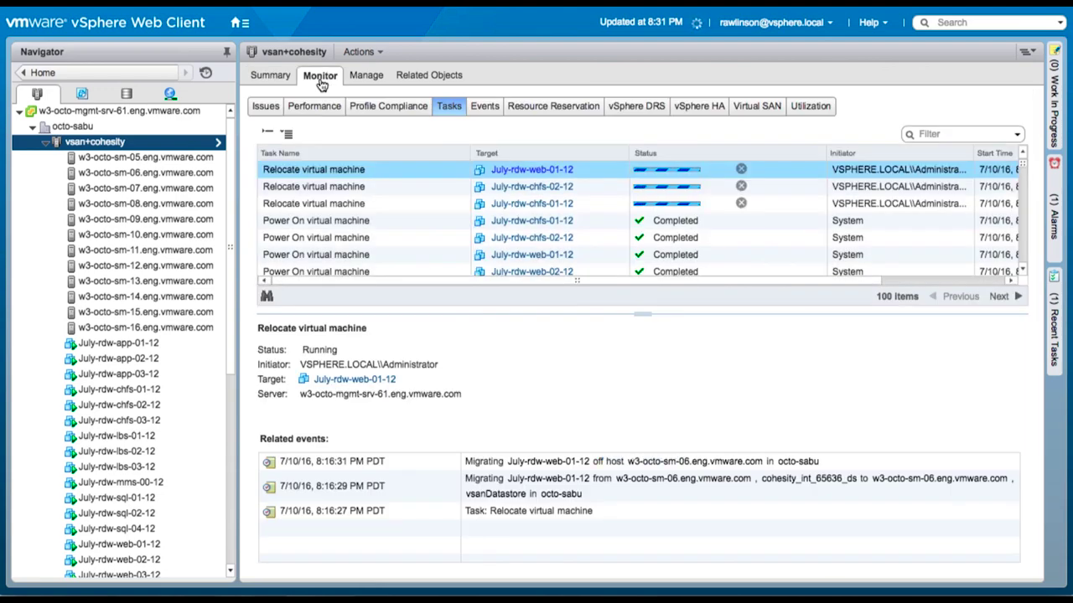
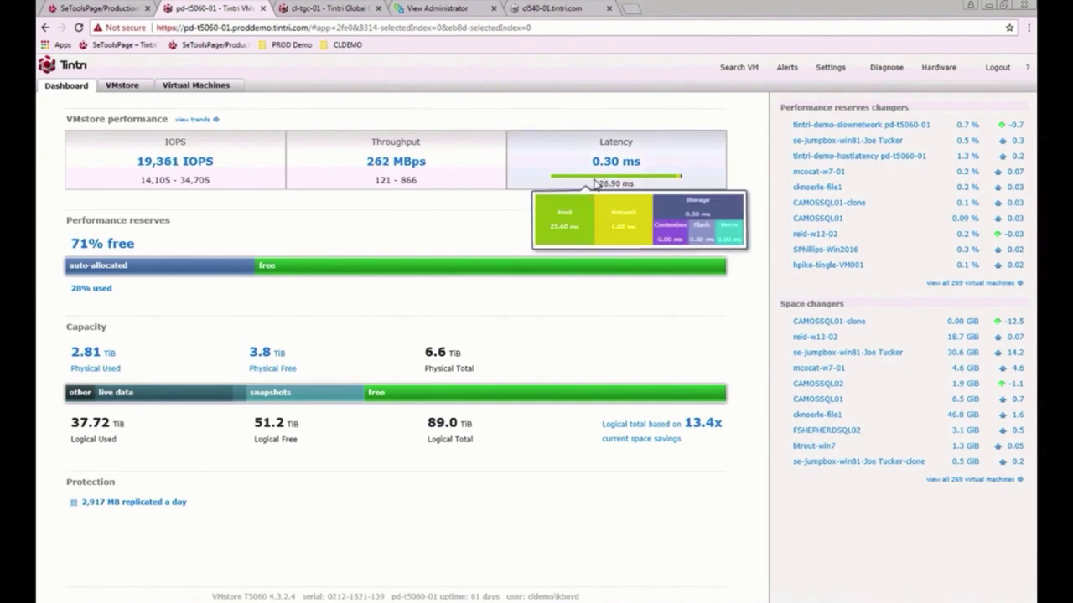
mouse_move(596, 182)
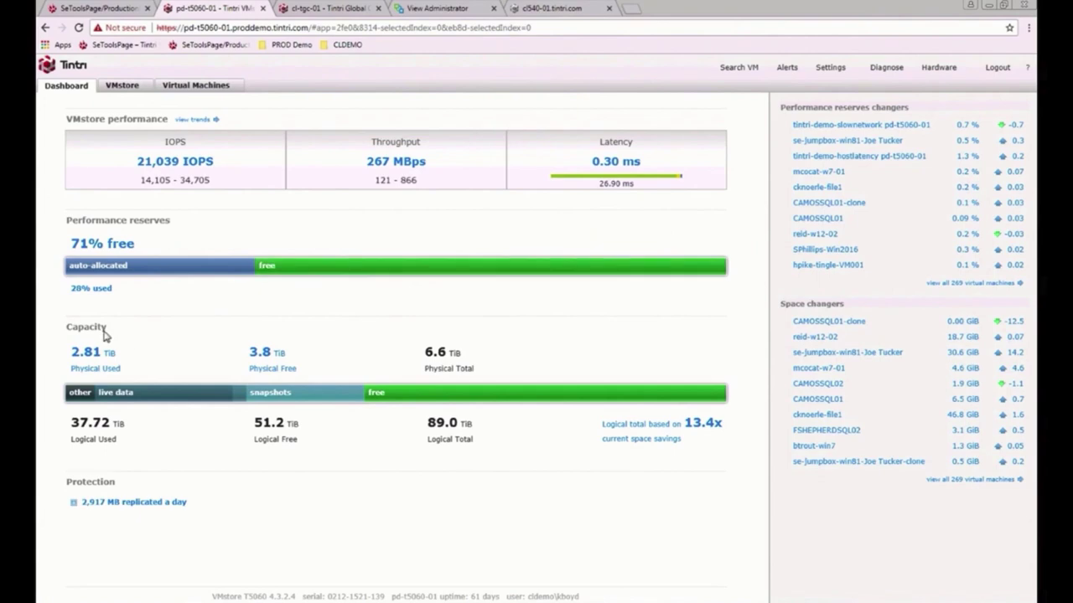
mouse_move(98, 359)
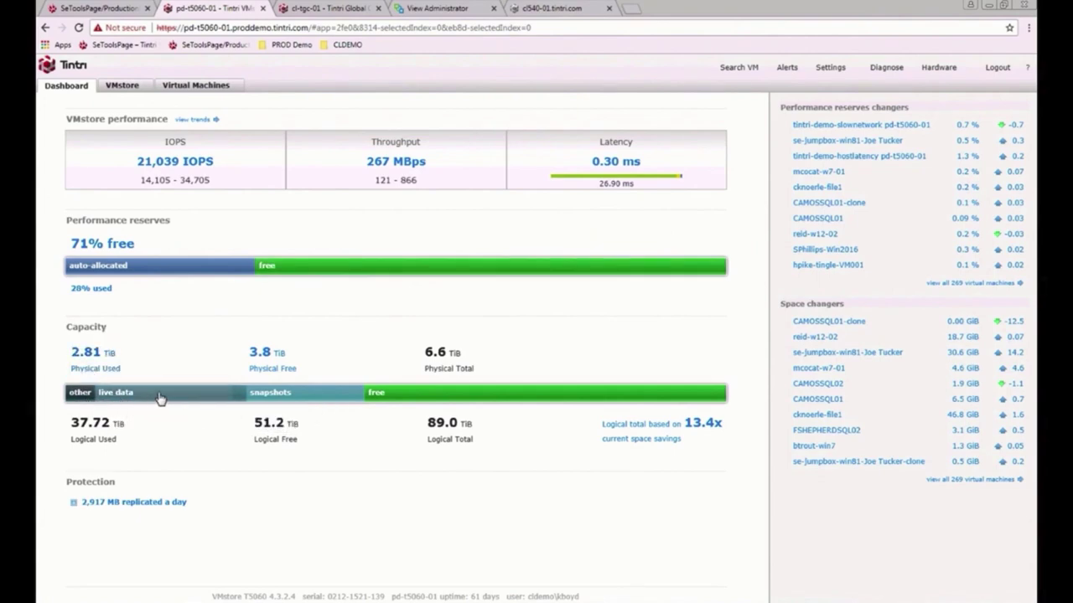
mouse_move(160, 398)
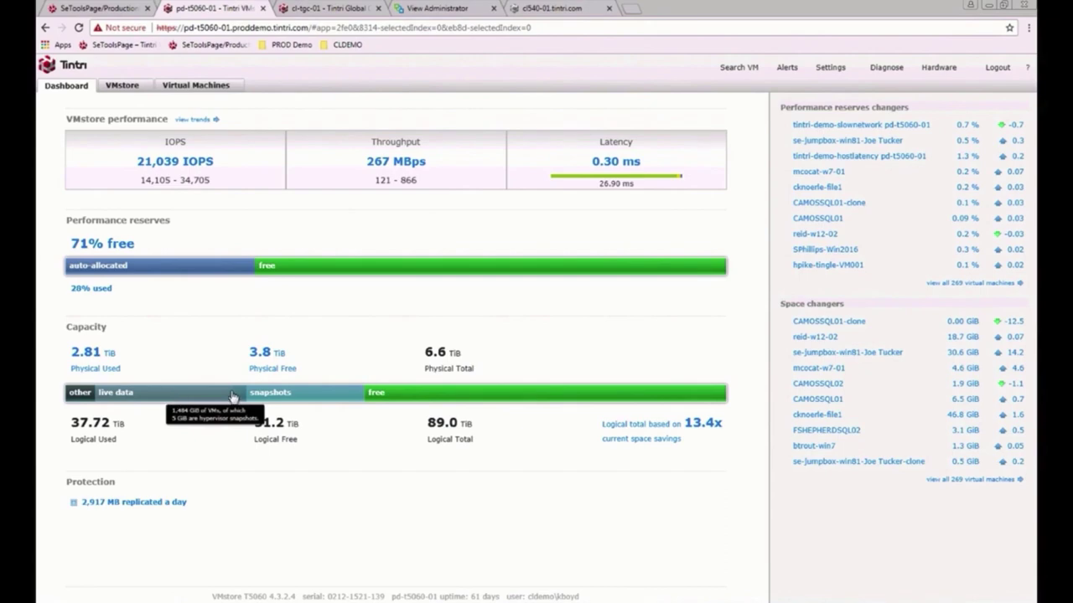
mouse_move(435, 397)
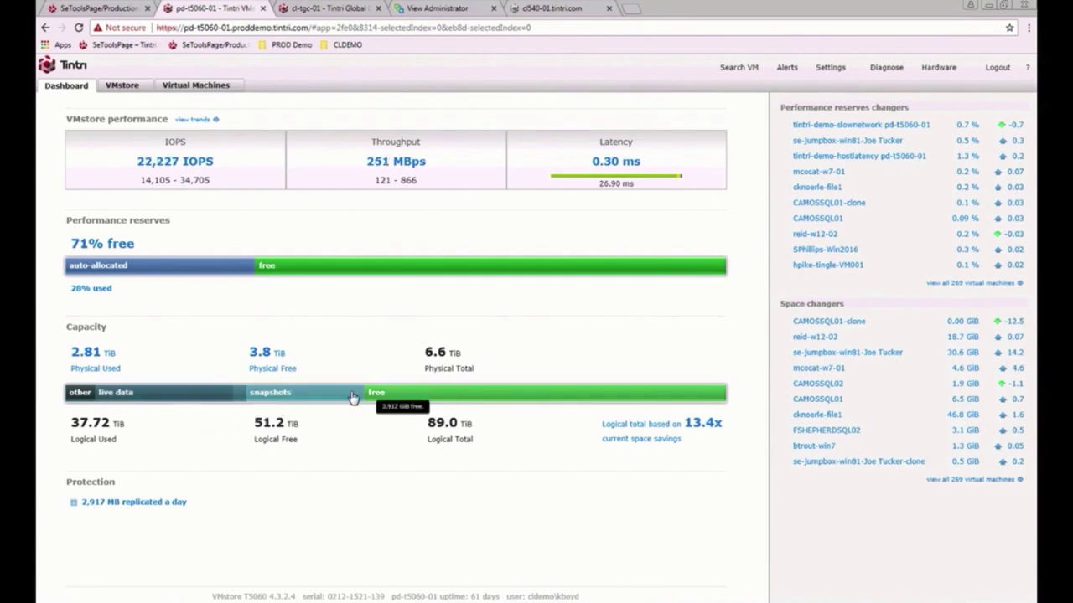
mouse_move(360, 397)
mouse_move(293, 397)
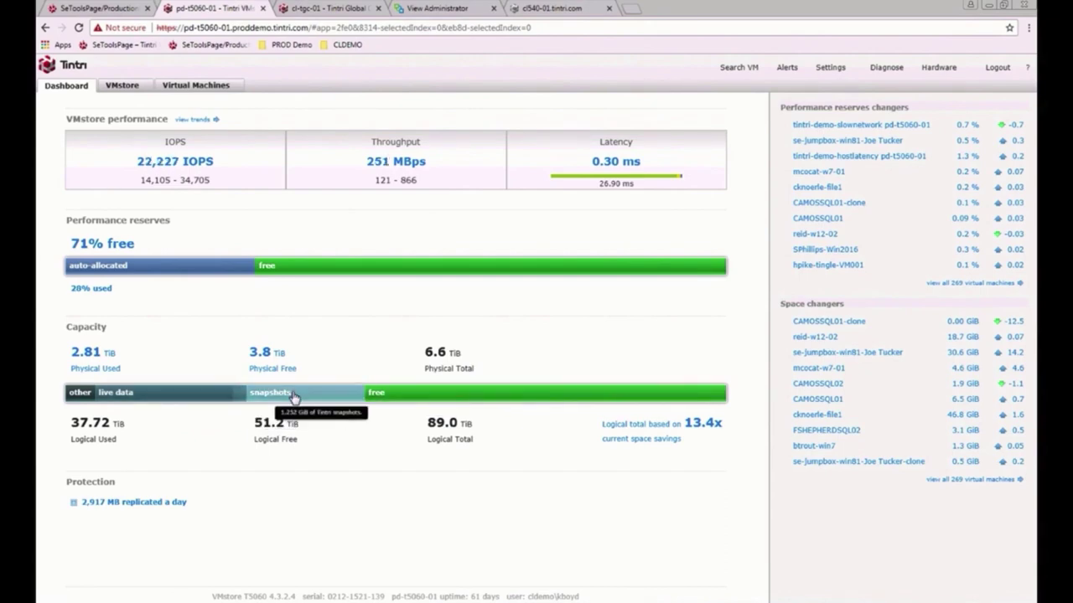
Step: Sort the VMstore snapshots by Changed MB, largest first, then show the VMs table
left_click(294, 395)
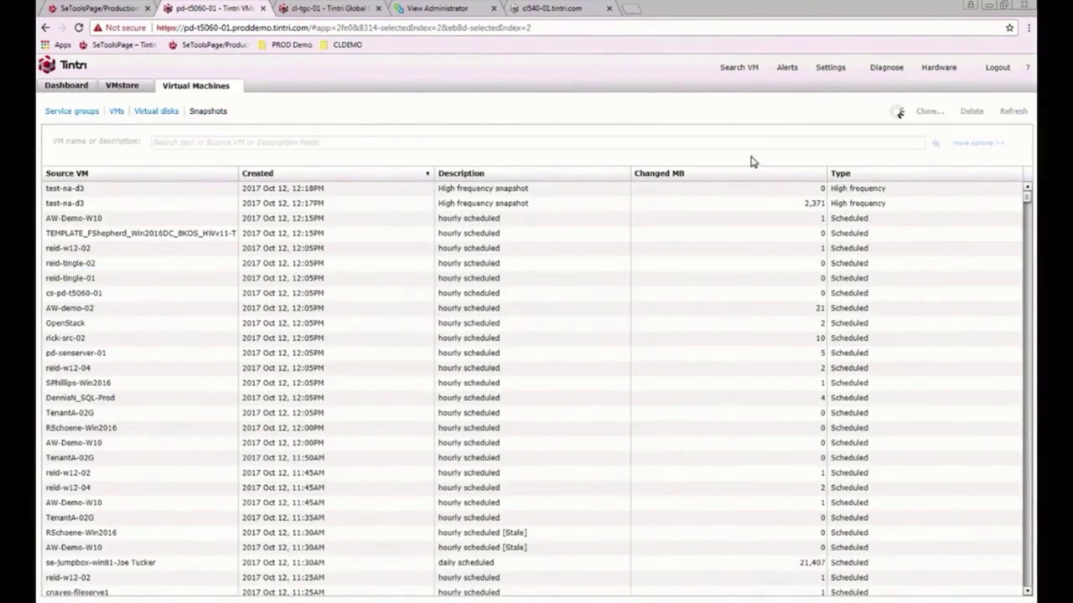
left_click(734, 176)
left_click(734, 176)
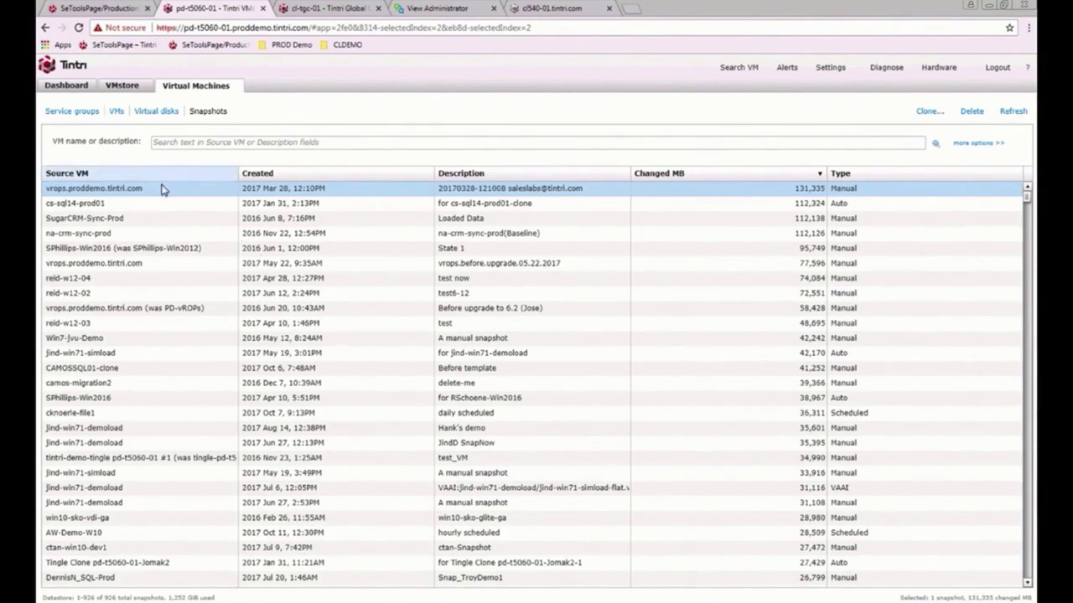
left_click(116, 111)
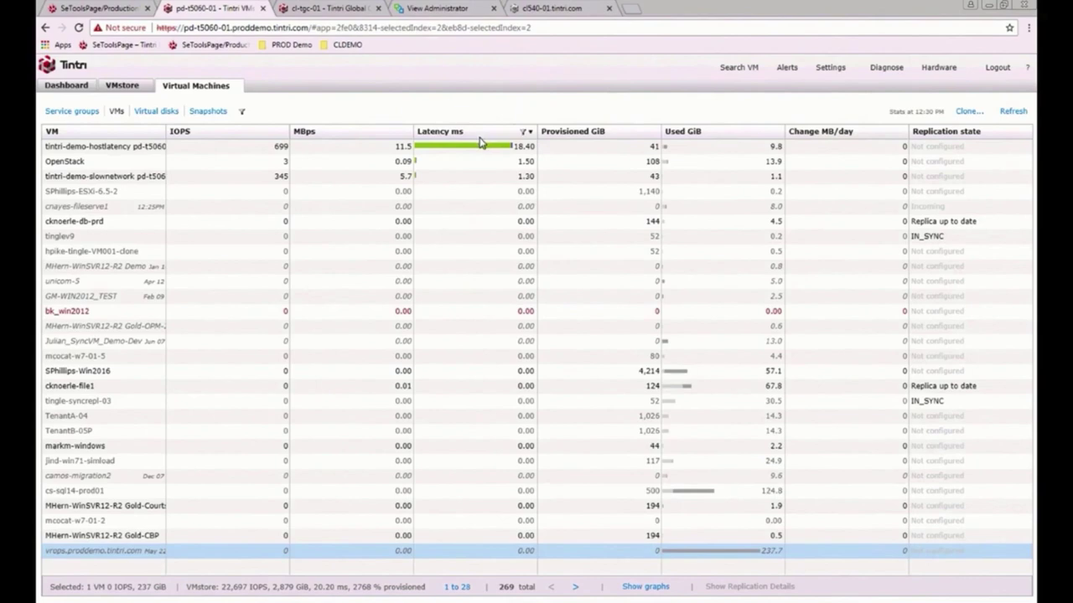
mouse_move(480, 148)
left_click(405, 132)
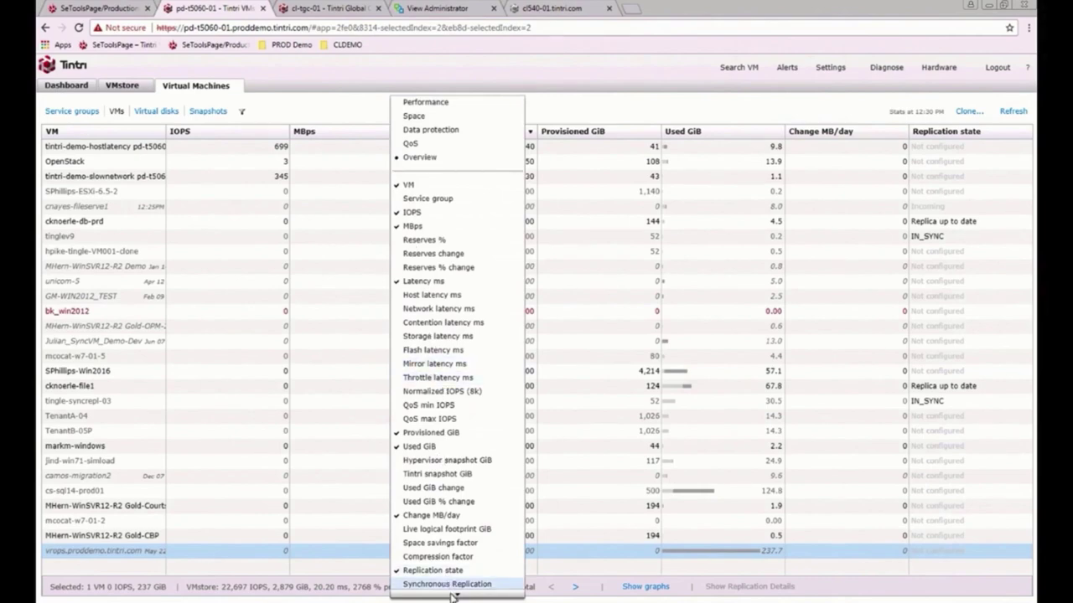
scroll(452, 593, "down", 2)
scroll(452, 593, "down", 6)
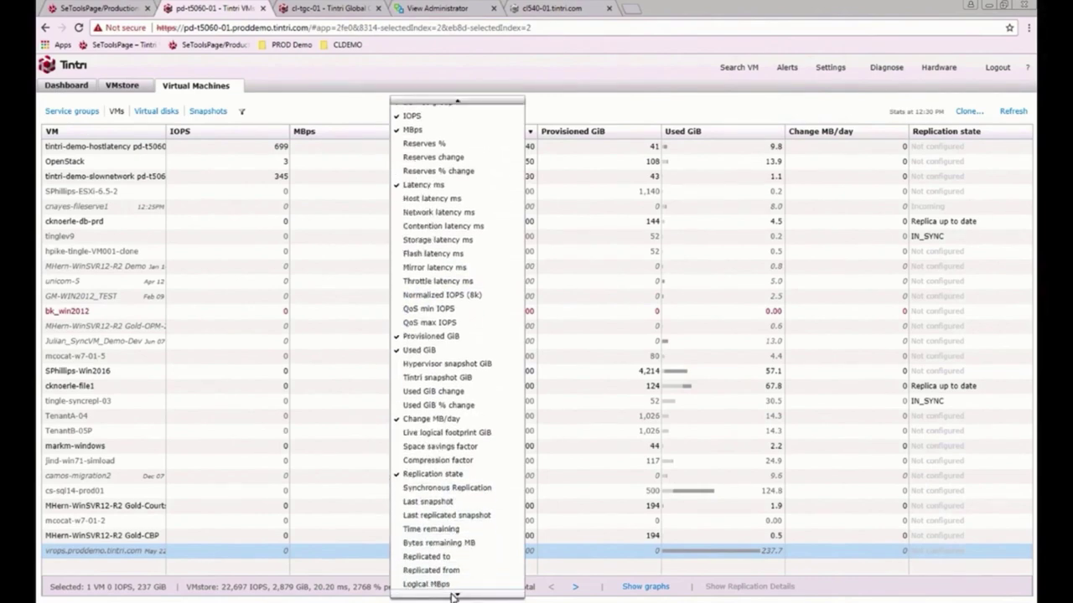
scroll(452, 593, "down", 6)
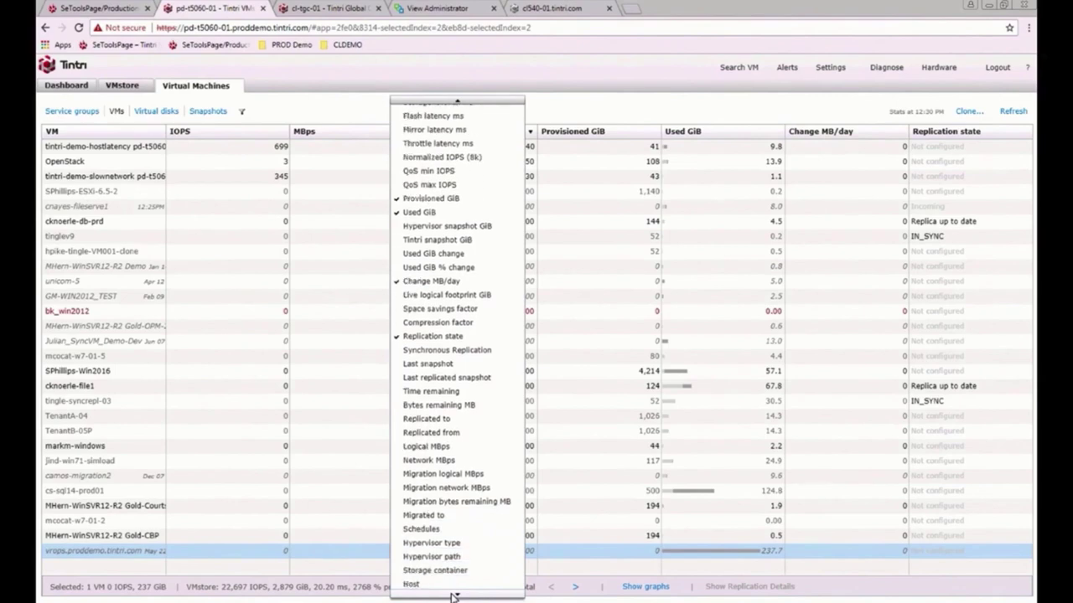
scroll(453, 595, "down", 1)
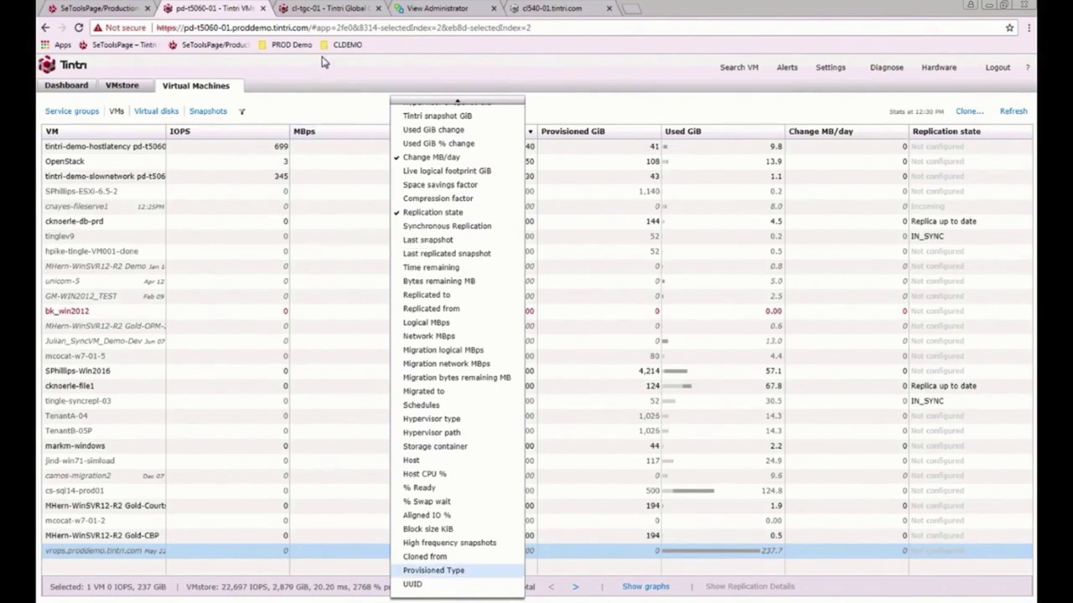
left_click(323, 107)
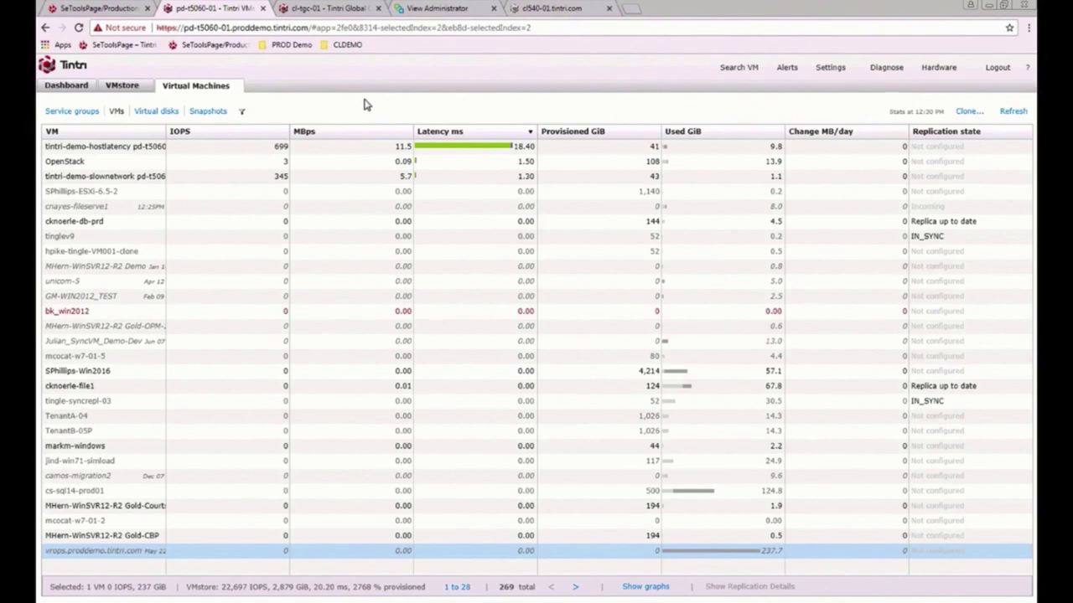
Step: View the VMstore's service groups table, then go to the cl-tgc-01 Global Center console
left_click(72, 111)
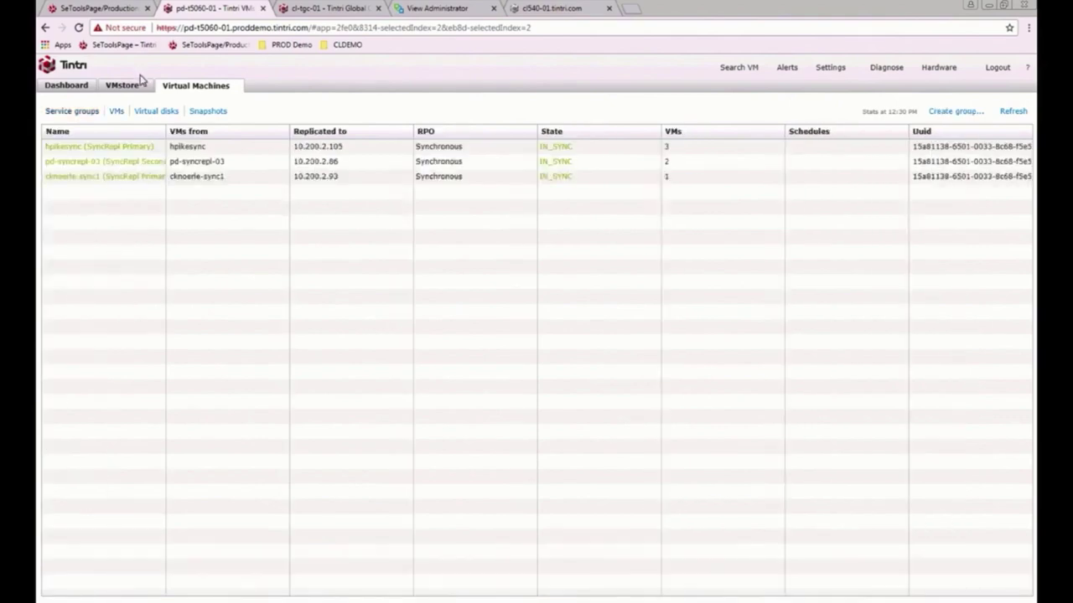
left_click(325, 10)
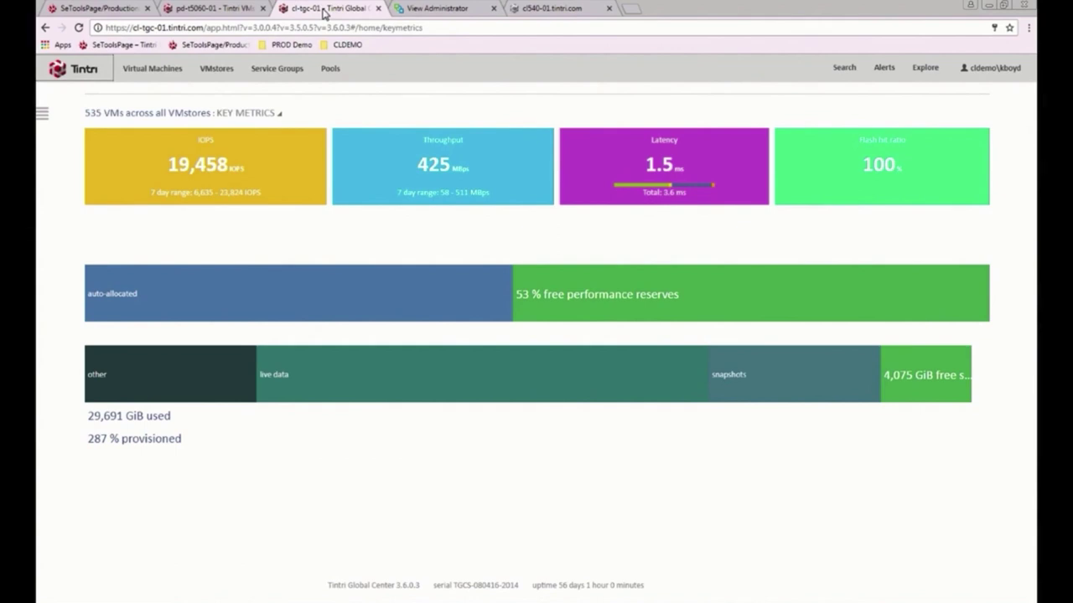
Step: Show the Tintri Global Center Service Groups list
left_click(277, 73)
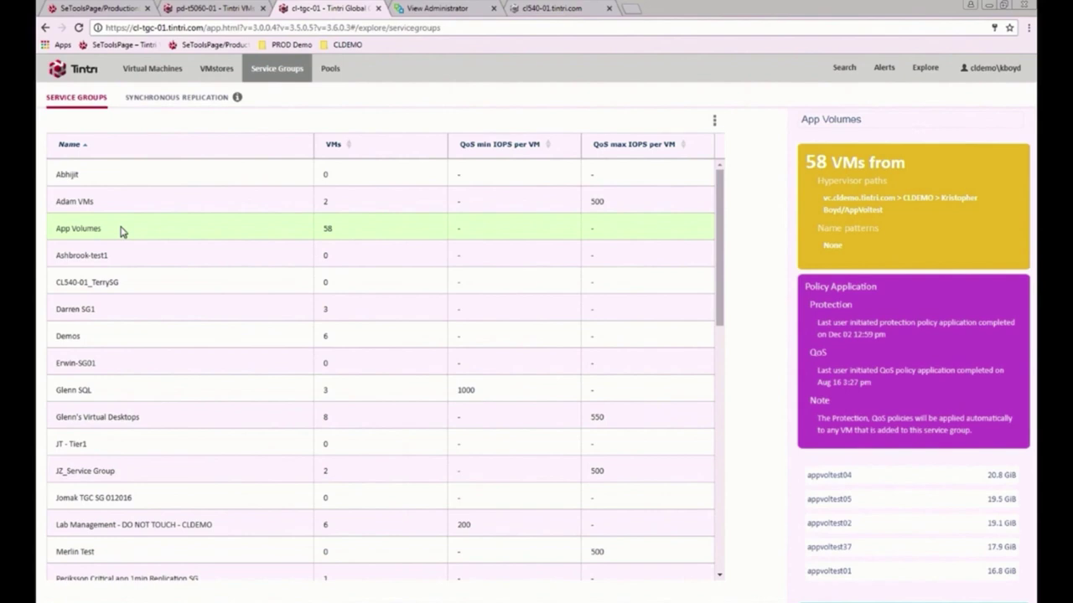
Step: Edit the App Volumes service group, then view the AppVoltest pool in View Administrator
left_click(1009, 265)
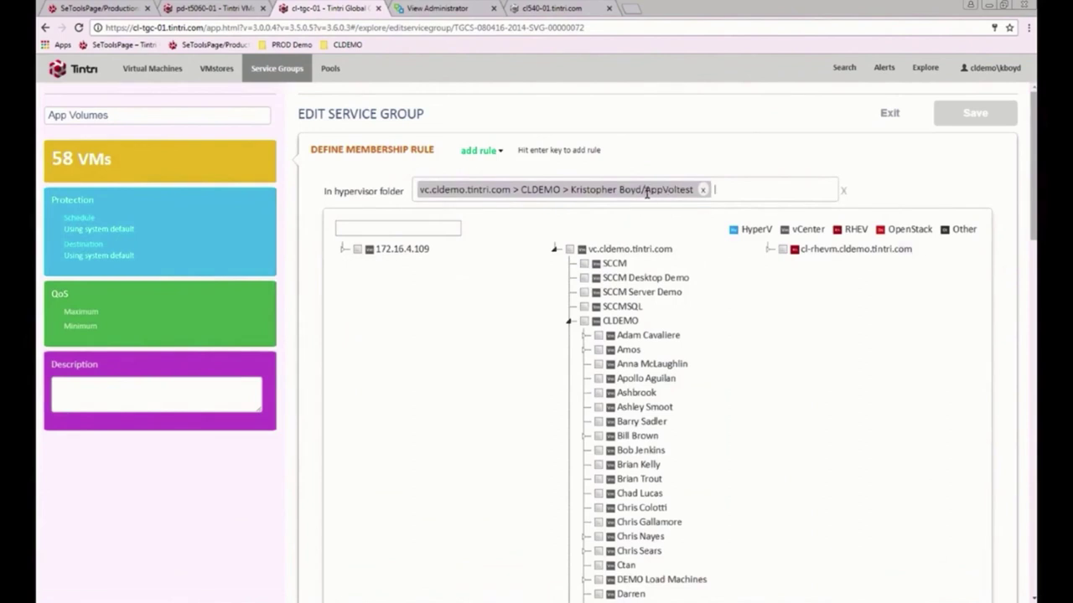
left_click(452, 10)
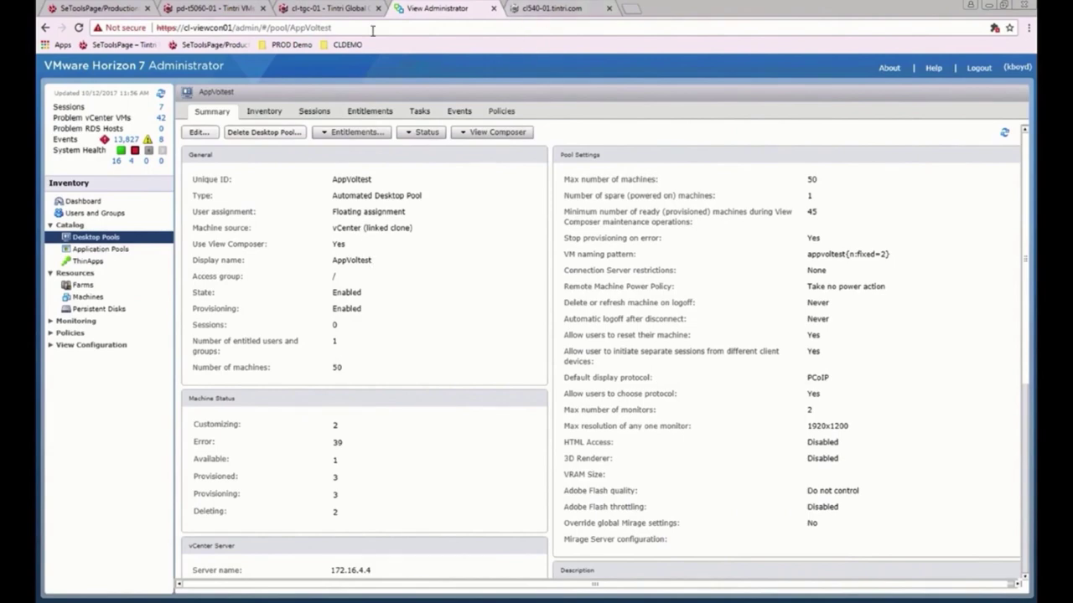
Step: Go back to the cl-tgc-01 Edit Service Group page for App Volumes
left_click(335, 11)
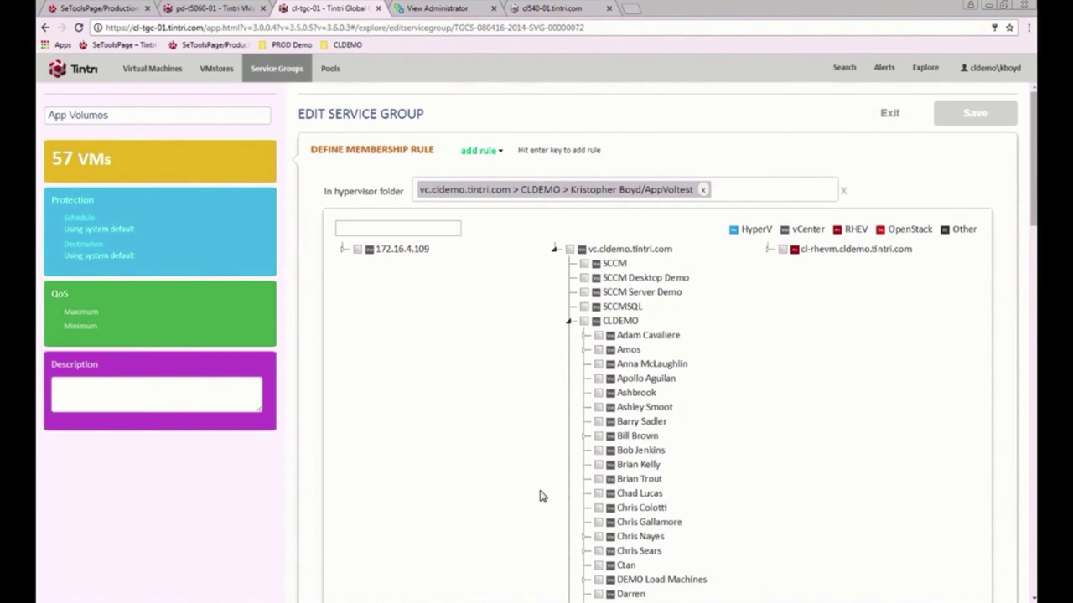
Step: Show the App Volumes group's QoS configuration, with no maximum or minimum IOPS
mouse_move(239, 260)
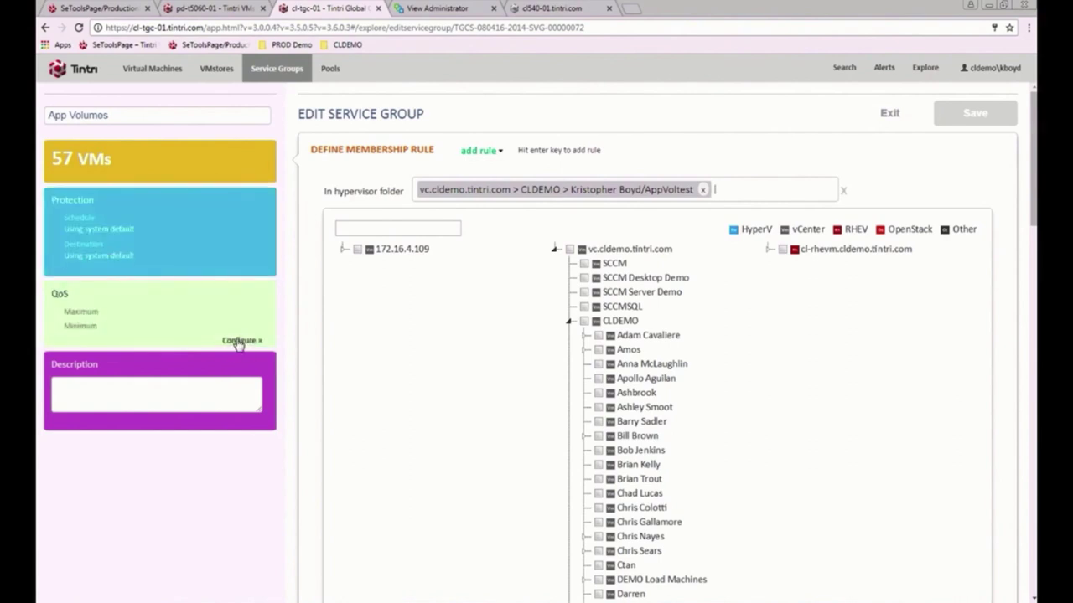
left_click(238, 342)
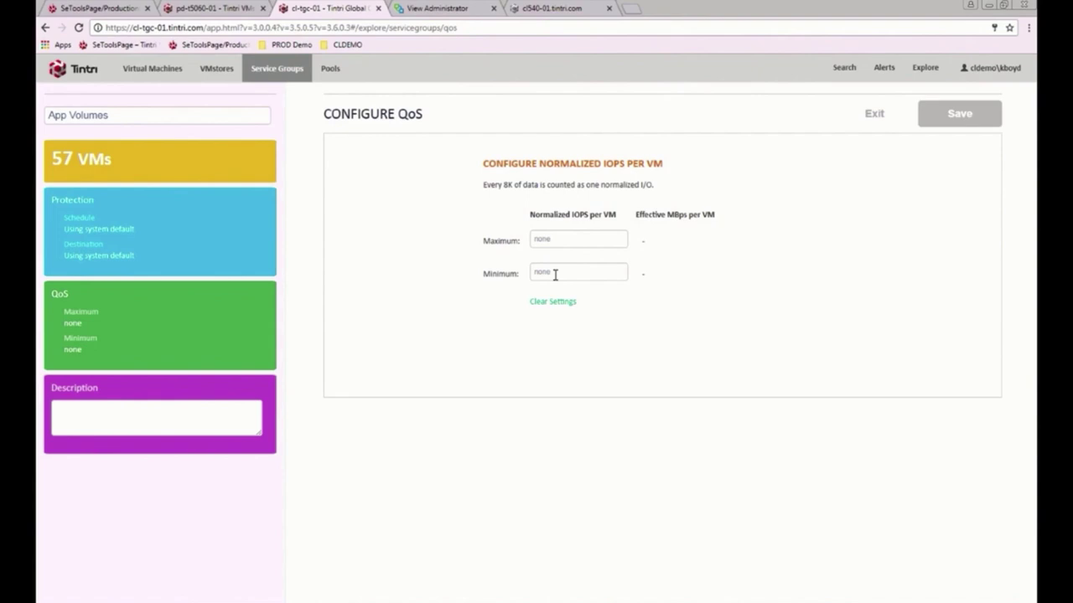
Step: View the Global Center Virtual Machines overview, then return to the pd-t5060-01 VMstore console
left_click(161, 74)
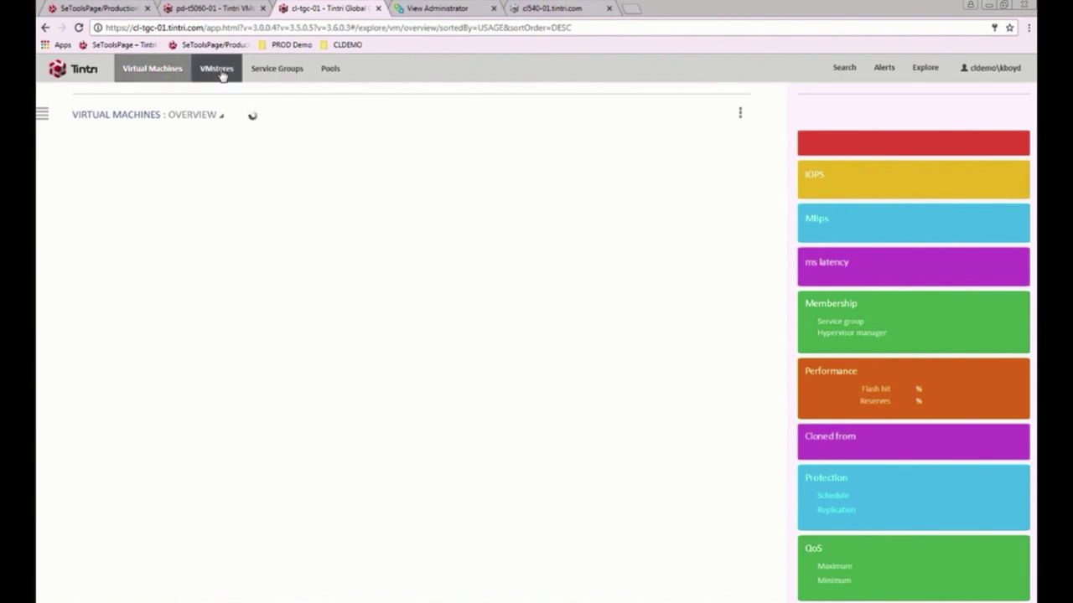
left_click(226, 10)
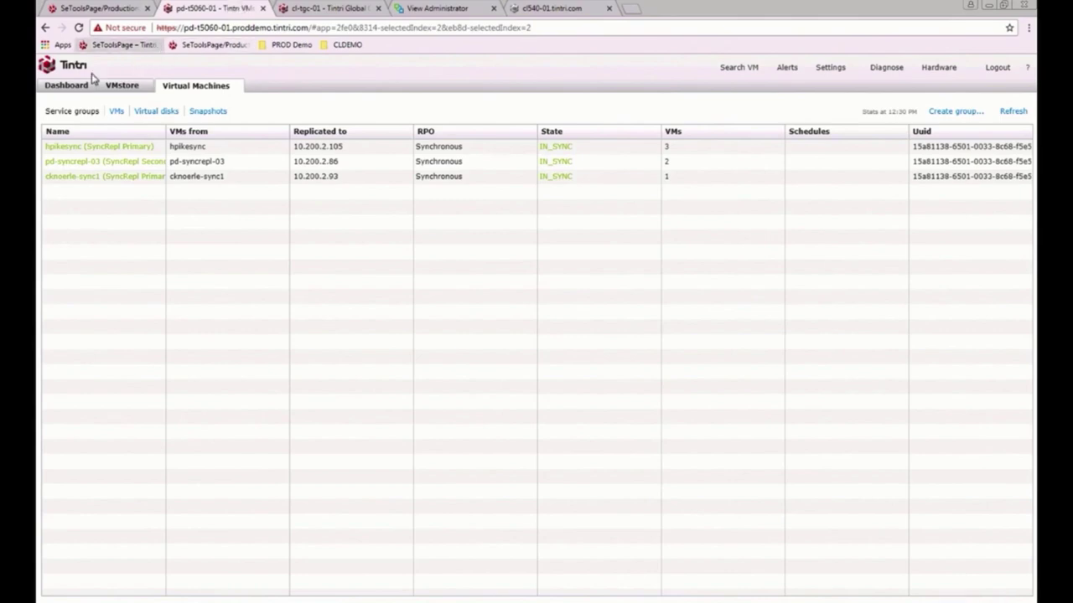
Step: Show the VMstore Dashboard with its current IOPS, throughput, latency and capacity
left_click(67, 86)
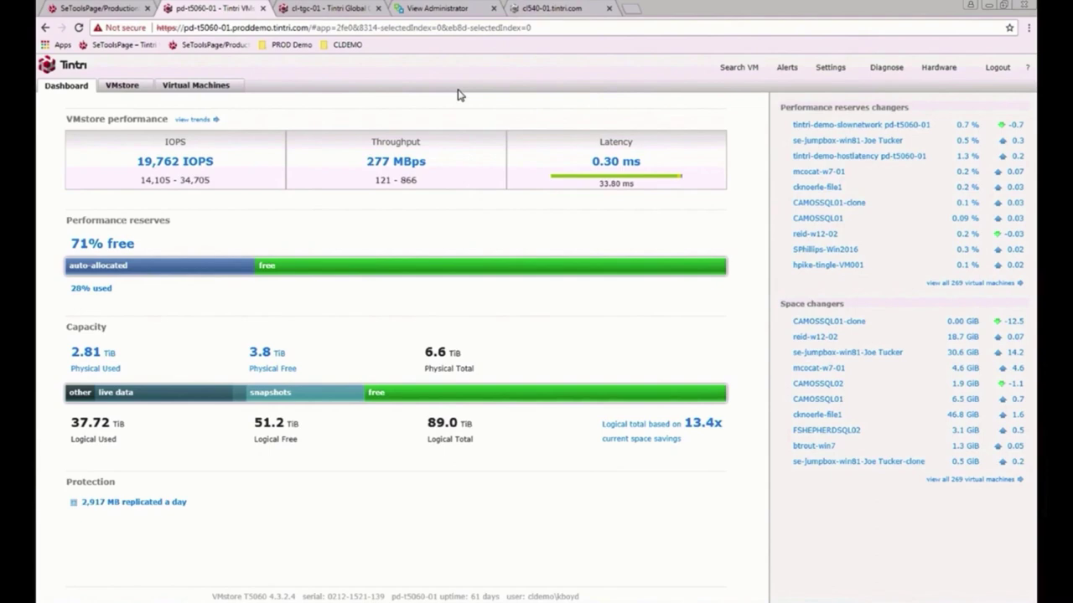
Step: Review the Hypervisor managers settings, cancel without saving, and load the Hardware view
left_click(831, 67)
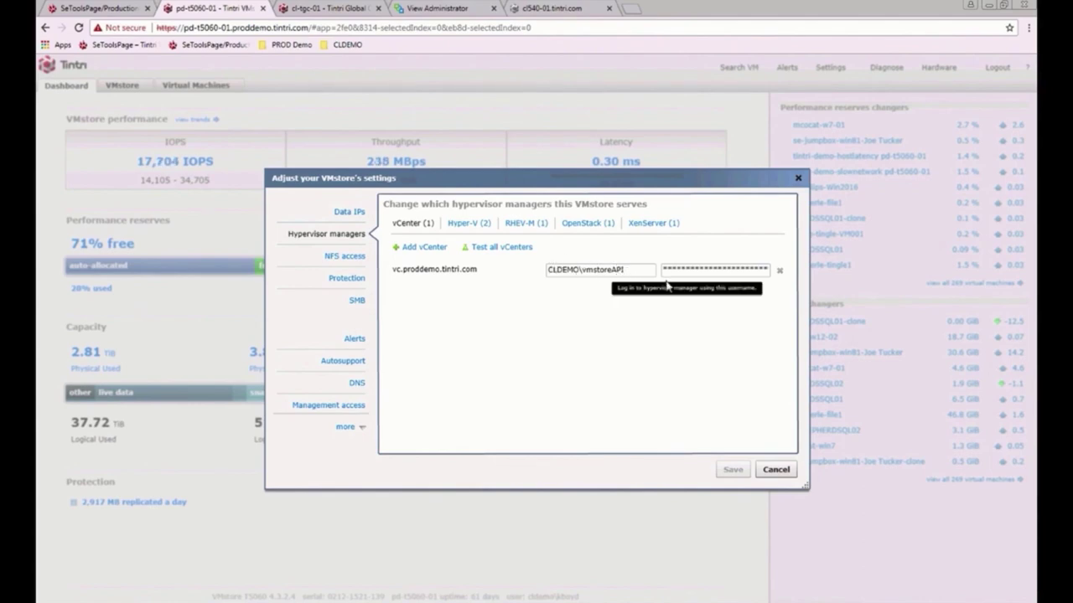
left_click(776, 470)
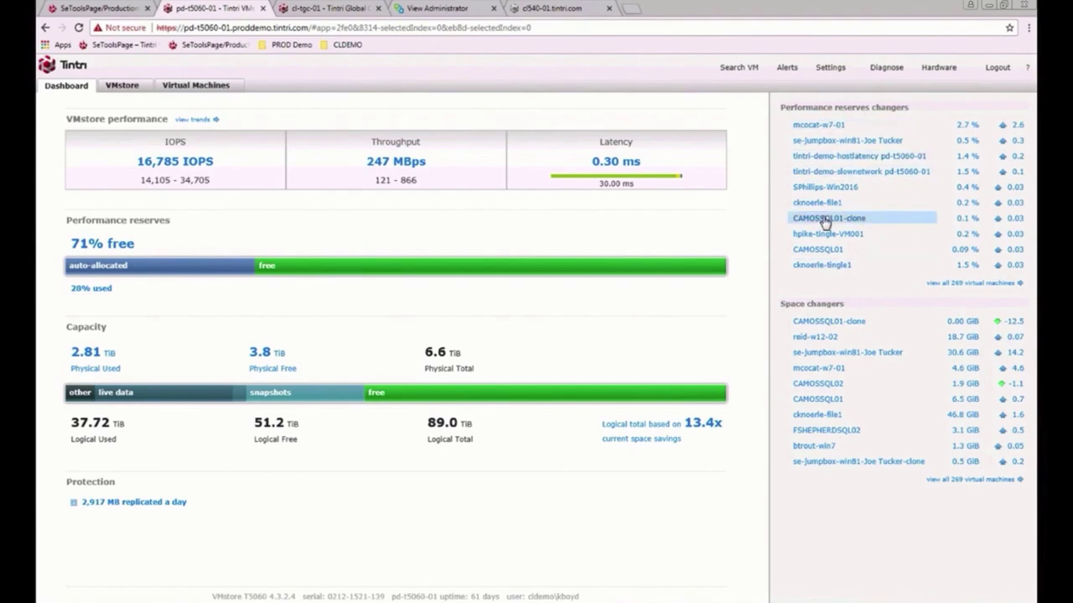
left_click(937, 76)
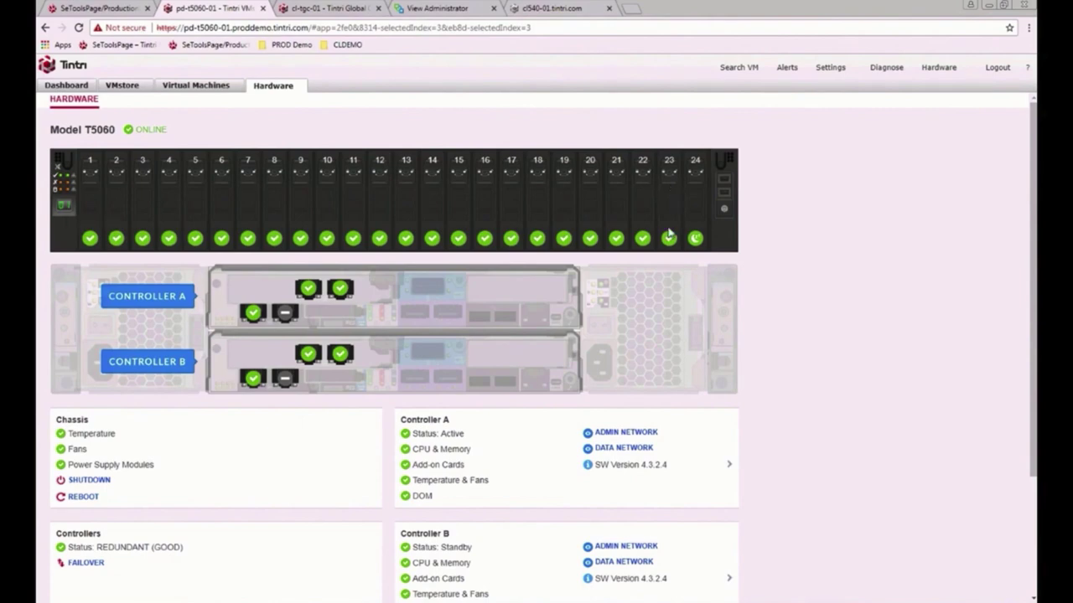
Step: Check a drive bay's status on the loaded Model T5060 hardware view
mouse_move(668, 238)
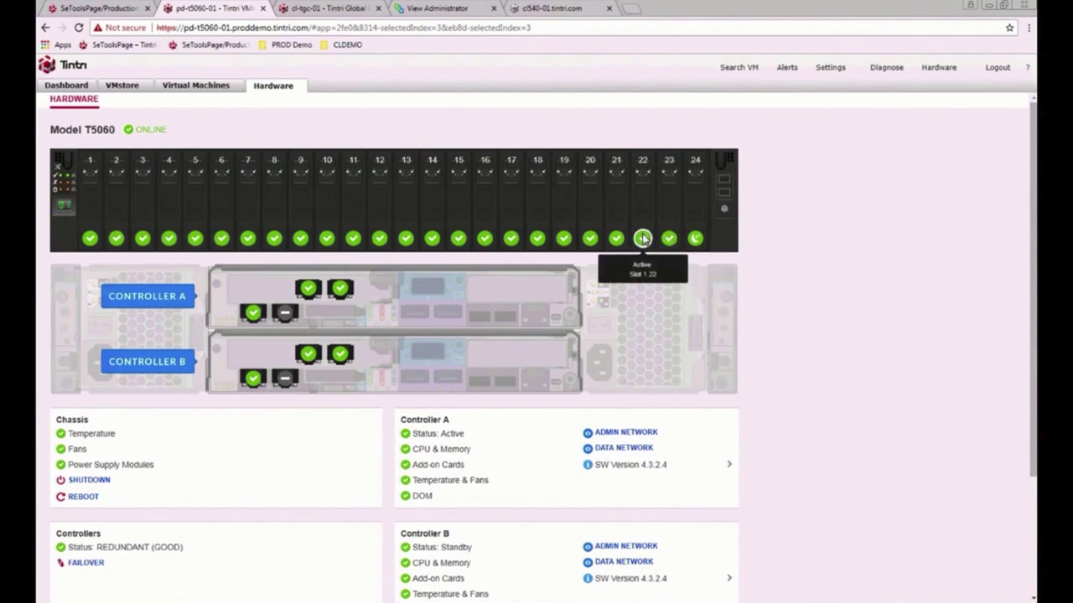